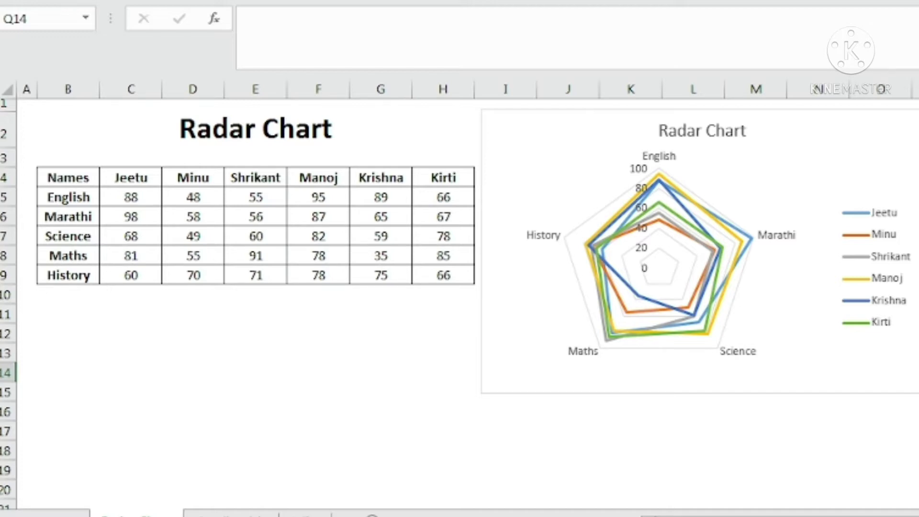
Select the marks table from Names to Kirti (B4:H9), leaving no radar chart on the sheet.
click(84, 177)
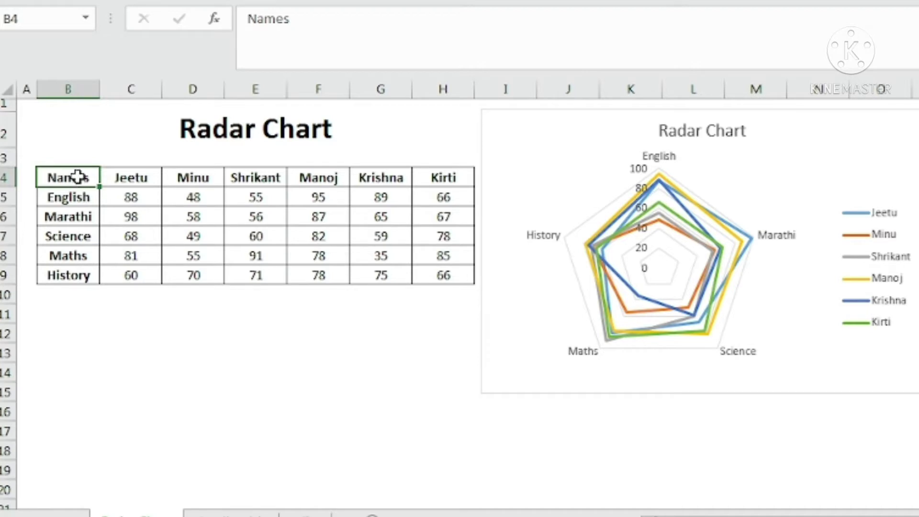
drag(71, 176, 426, 176)
drag(72, 197, 76, 275)
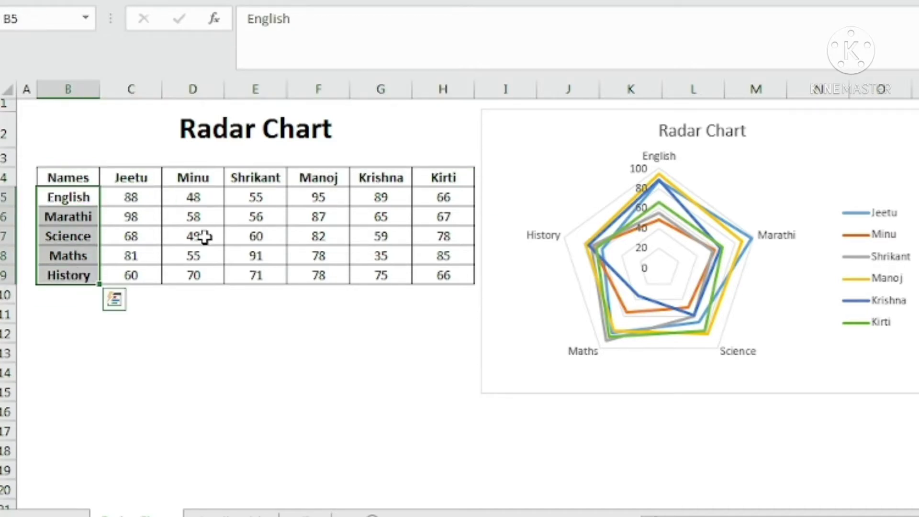
click(207, 213)
click(438, 230)
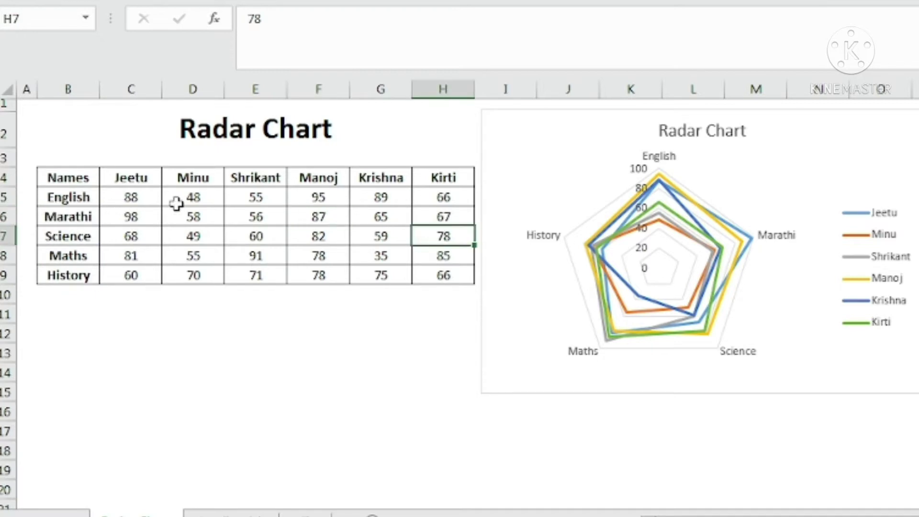
click(540, 289)
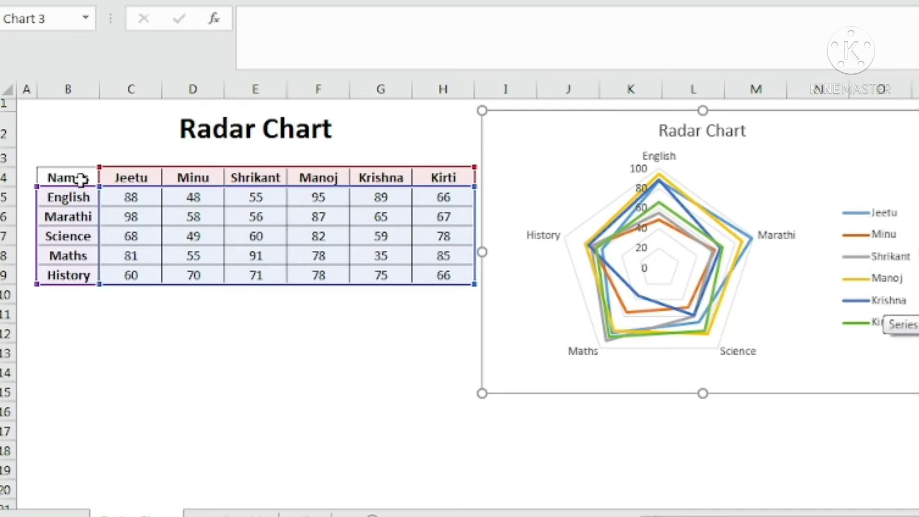
click(119, 176)
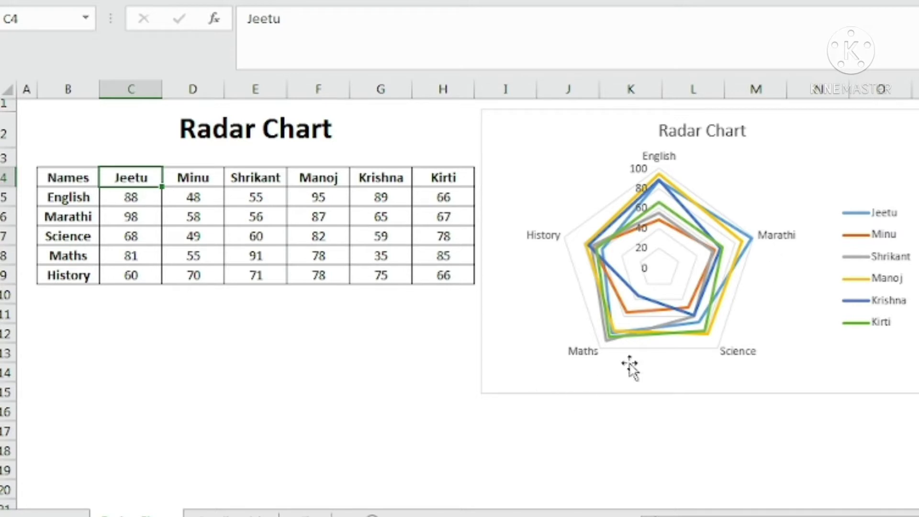
mouse_move(604, 347)
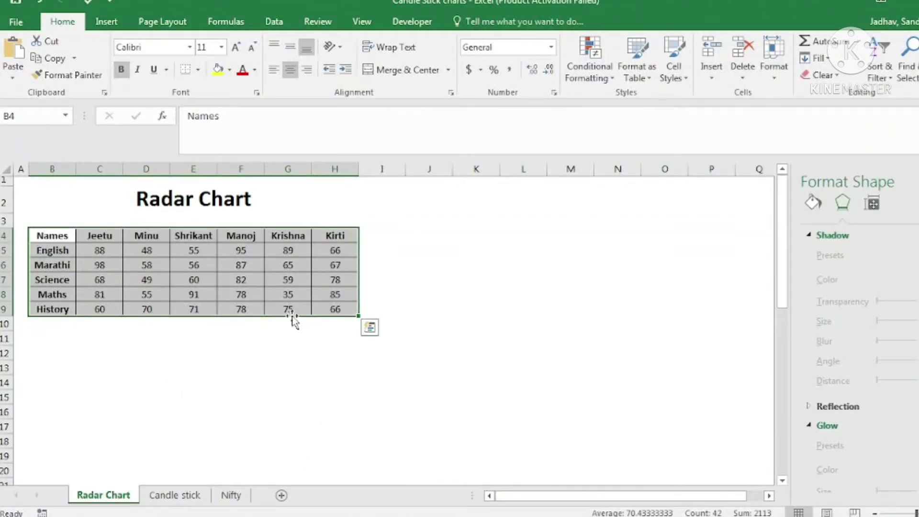
Insert the first Radar chart type from the Surface or Radar Chart list.
click(107, 25)
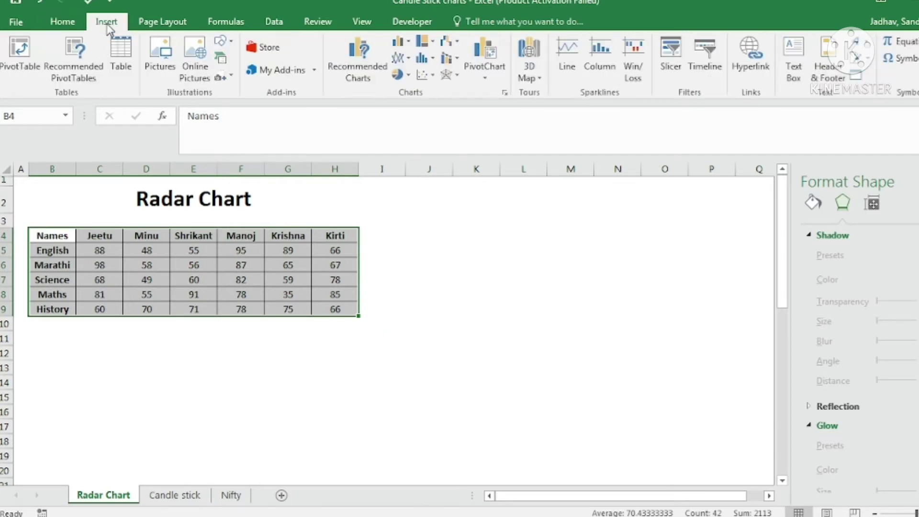
click(457, 80)
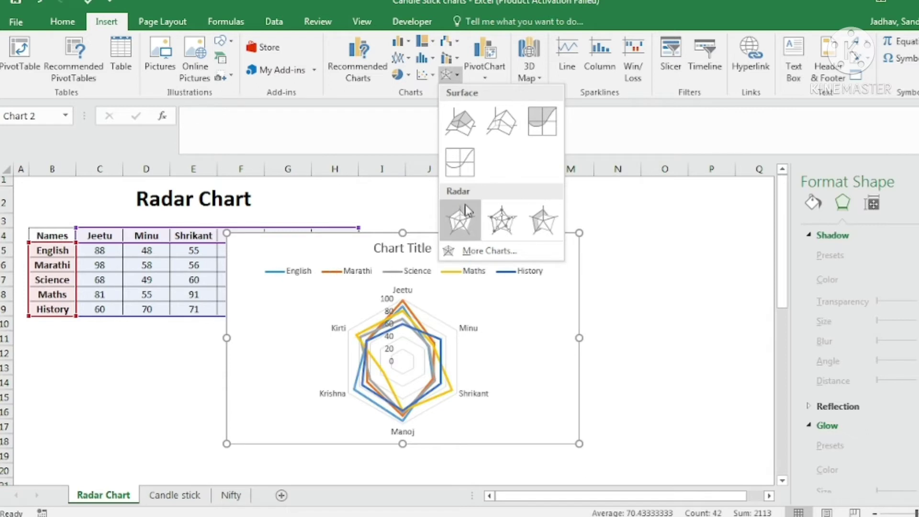
click(461, 230)
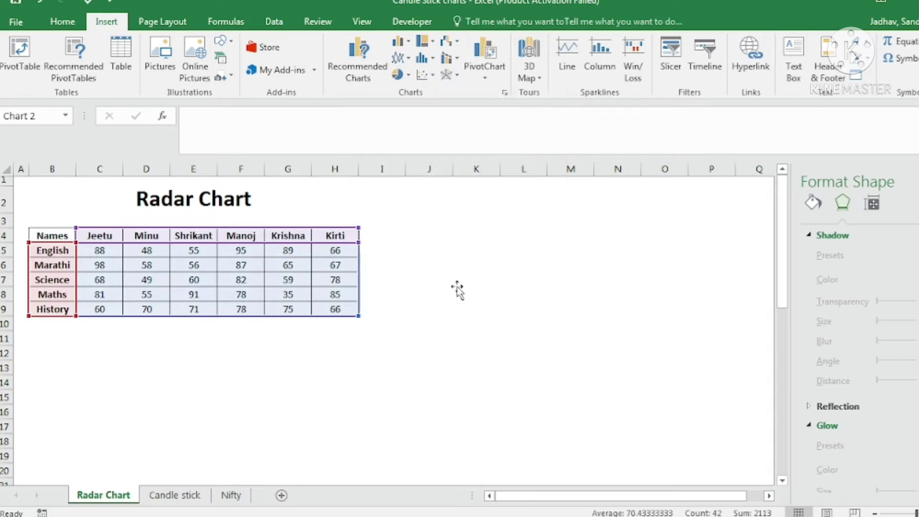
Drag the new radar chart beside the marks table, across columns I to P.
drag(451, 240, 589, 217)
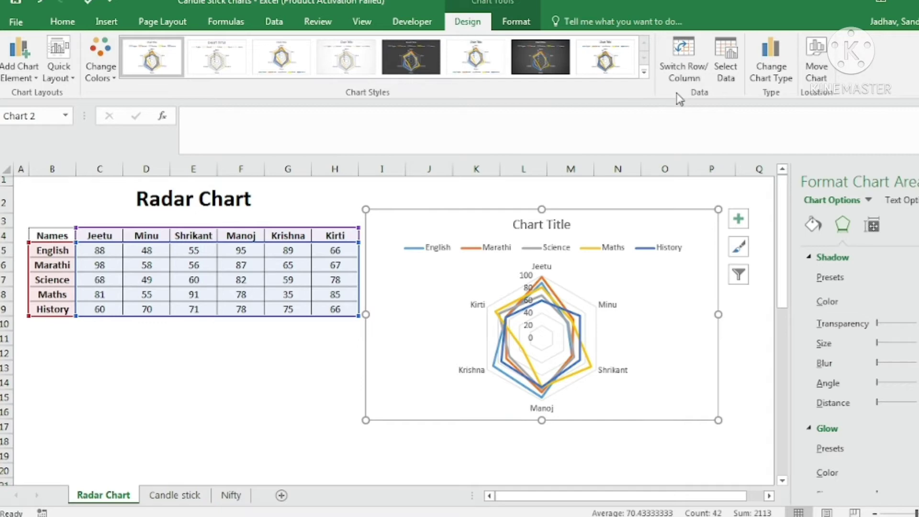
Switch rows and columns so six student series span five subject axes.
click(689, 72)
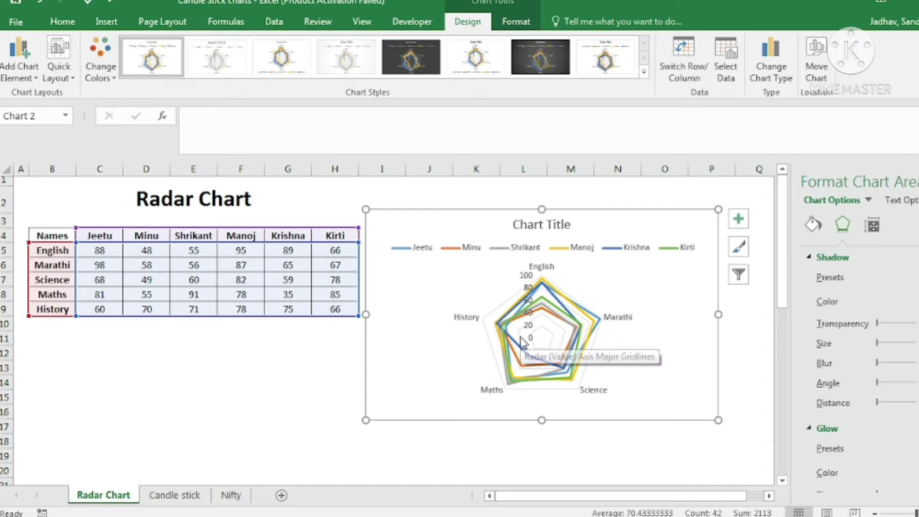
mouse_move(557, 379)
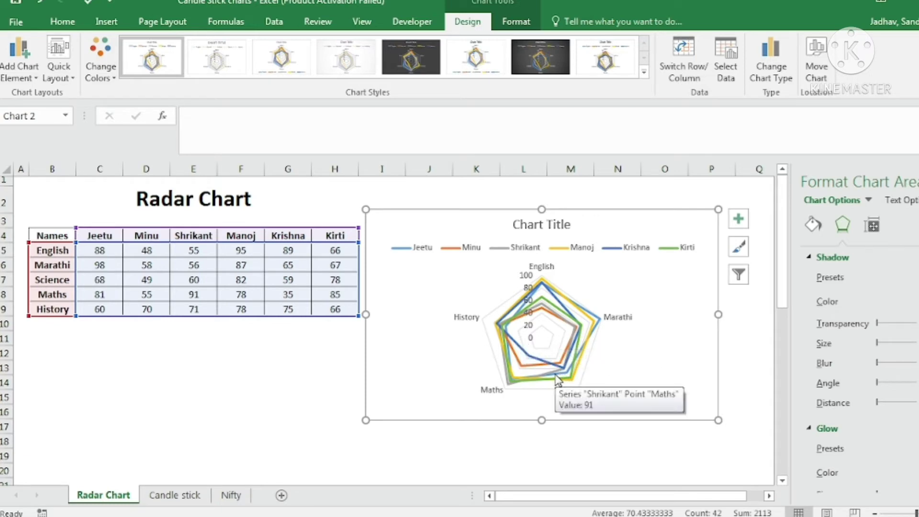
mouse_move(584, 316)
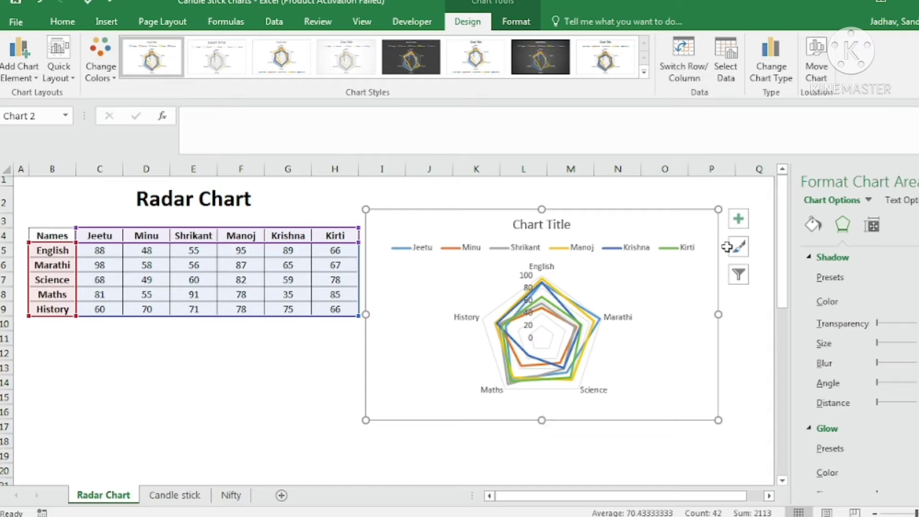
Position the radar chart's legend on the right side.
click(737, 227)
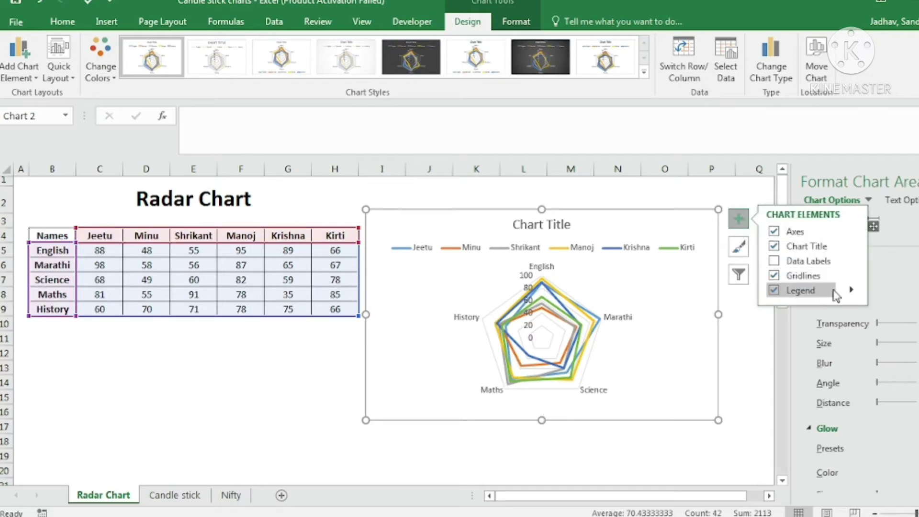
click(851, 290)
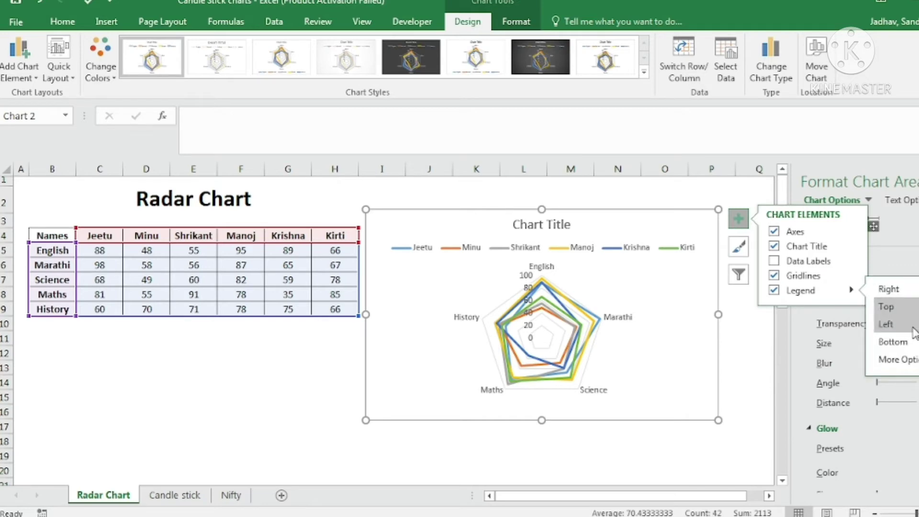
click(899, 292)
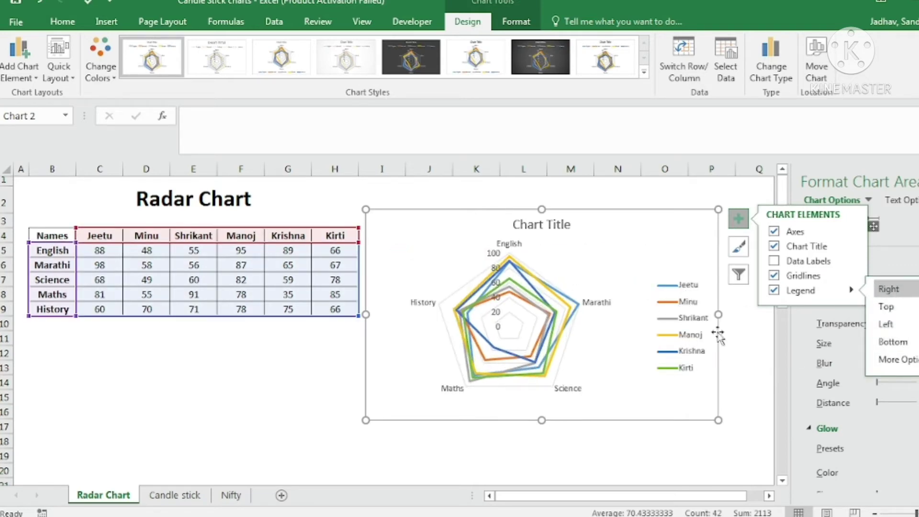
Replace the placeholder chart title with 'Radar Chart'.
click(580, 254)
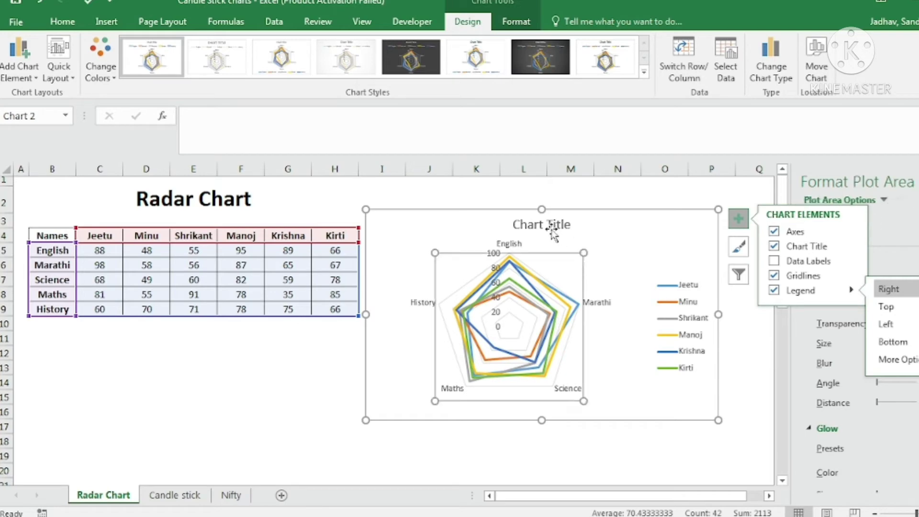
click(529, 230)
drag(517, 226, 570, 225)
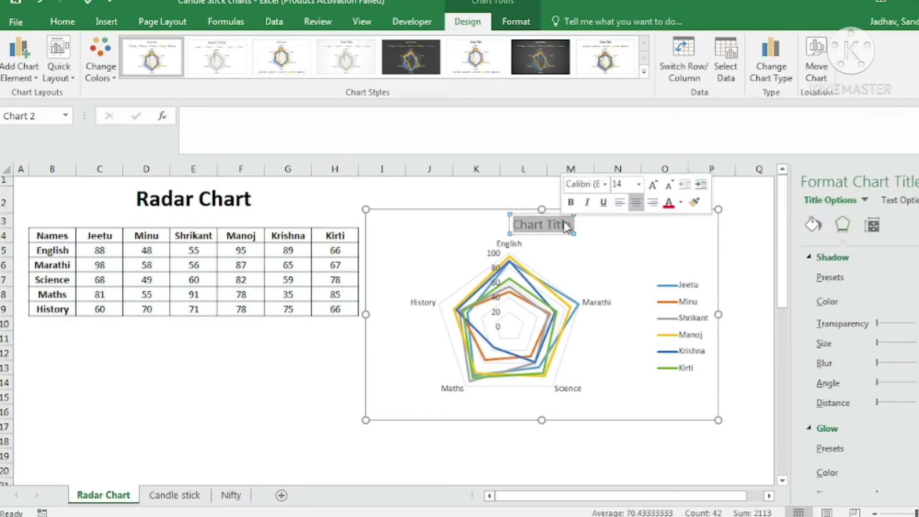
text(Radar Chart)
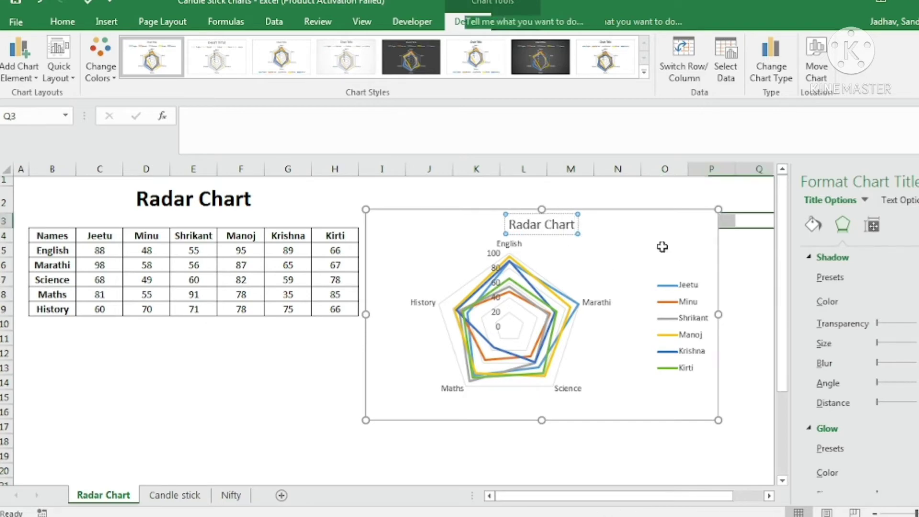
click(582, 248)
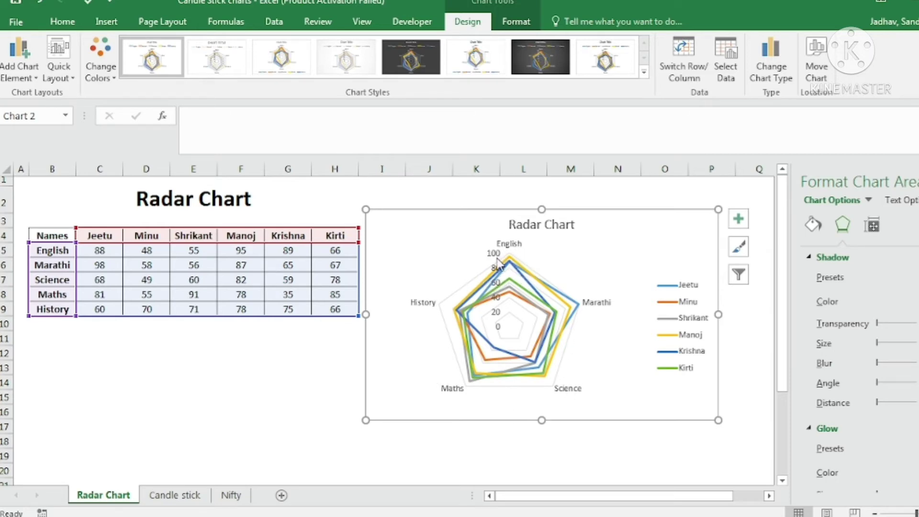
Try the Krishna series and chart area formatting, ending with the Format Plot Area Fill & Line settings shown.
click(557, 294)
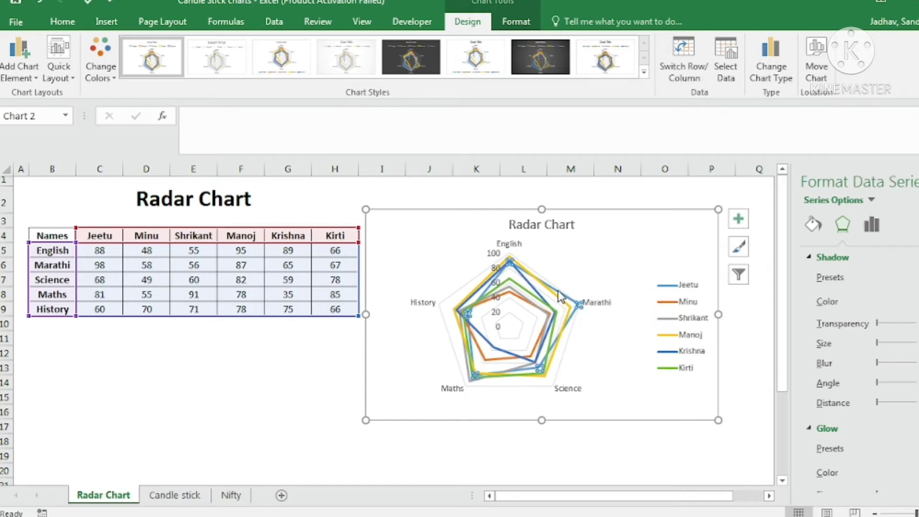
click(522, 346)
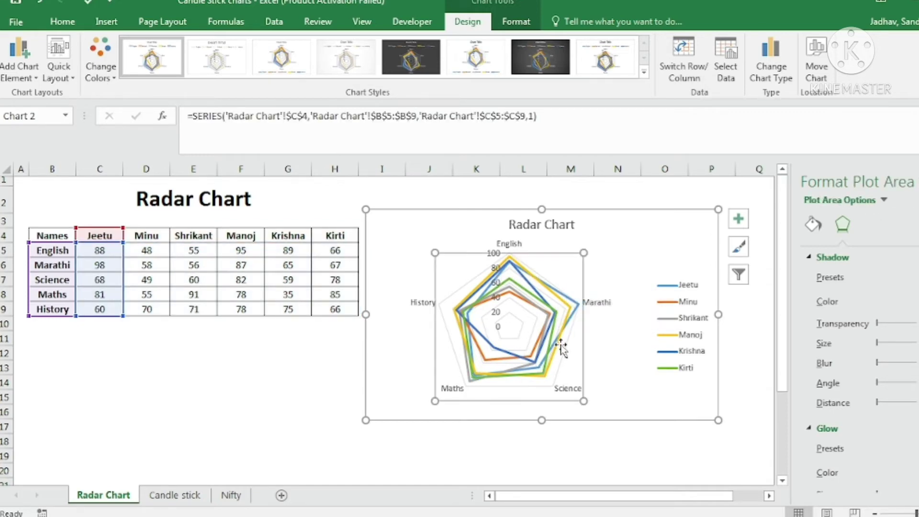
right_click(563, 345)
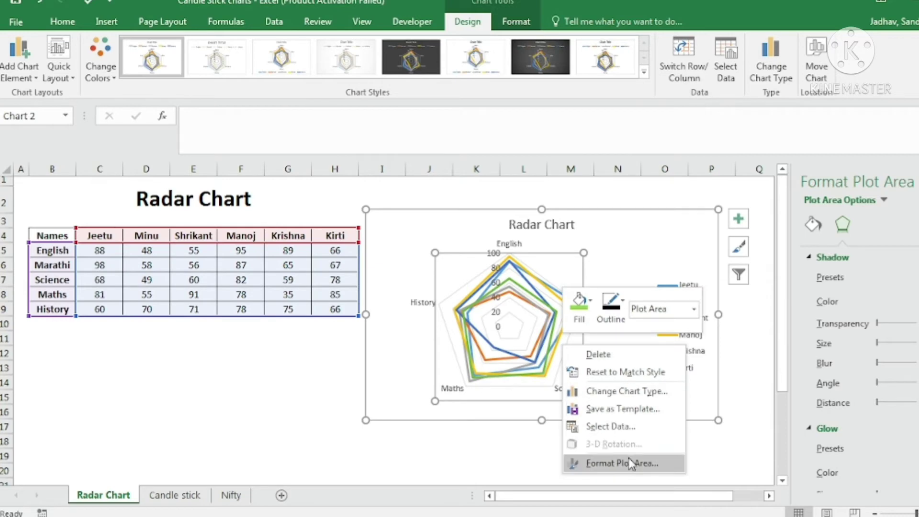
key(Escape)
click(609, 297)
right_click(528, 282)
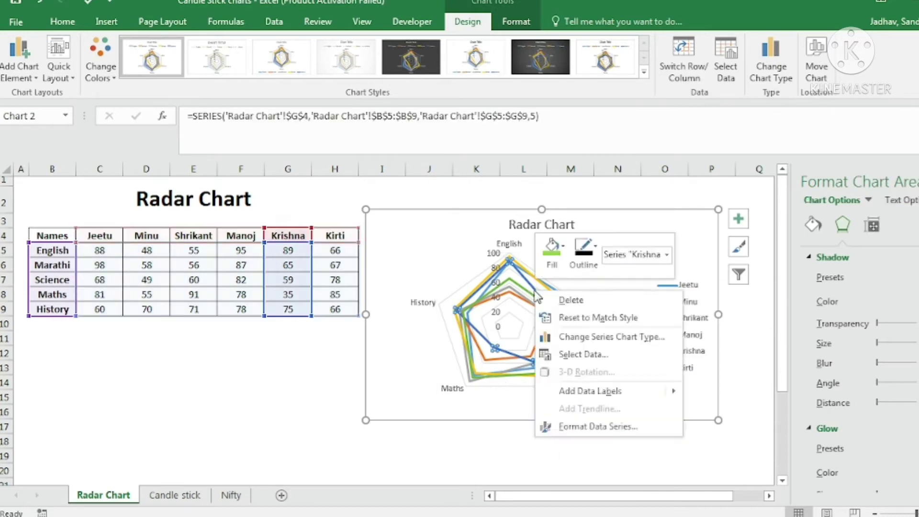
click(599, 424)
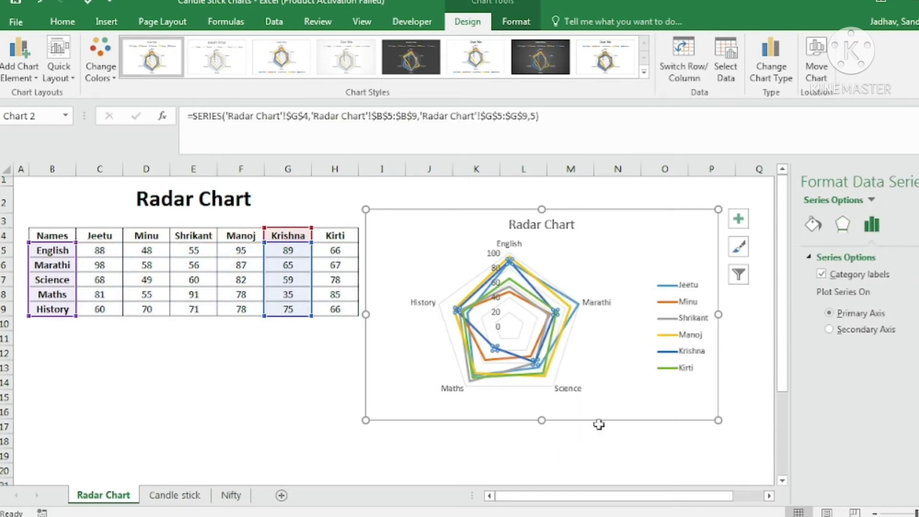
click(593, 254)
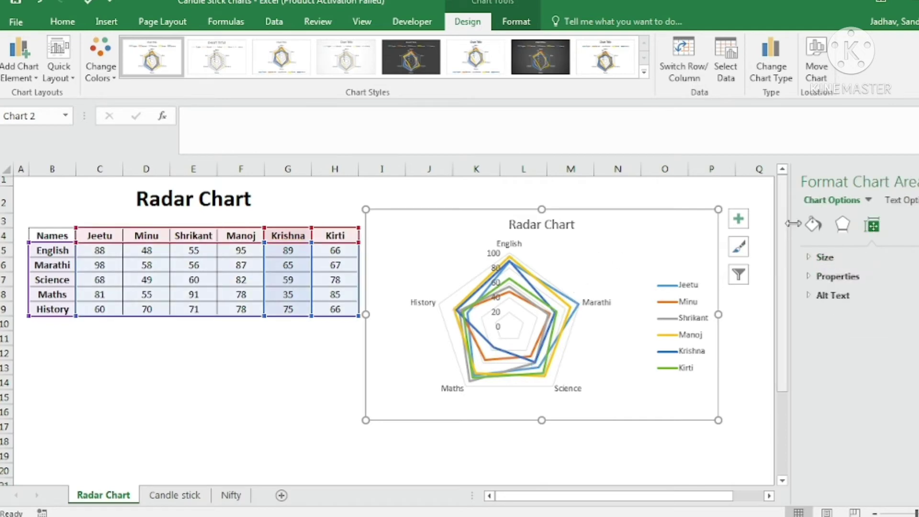
click(819, 228)
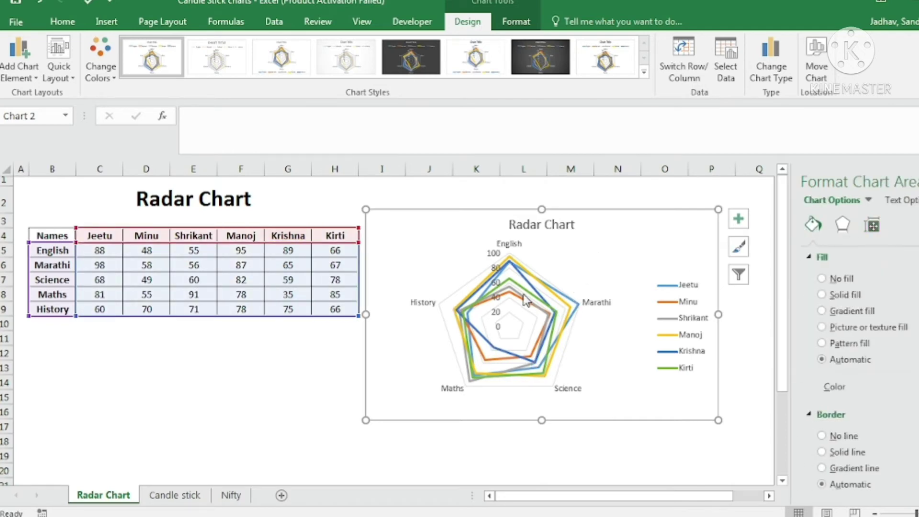
click(560, 297)
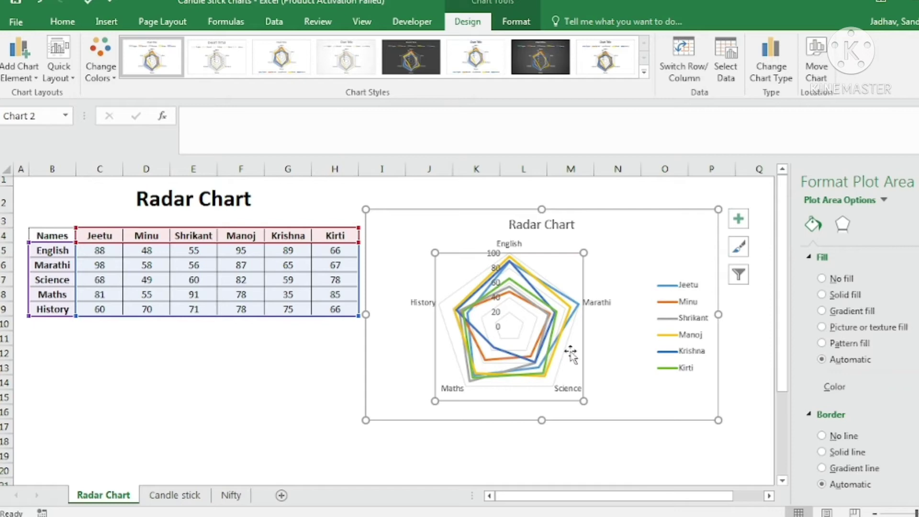
Select the 0–100 value axis and expand its Axis Options Bounds settings.
click(496, 309)
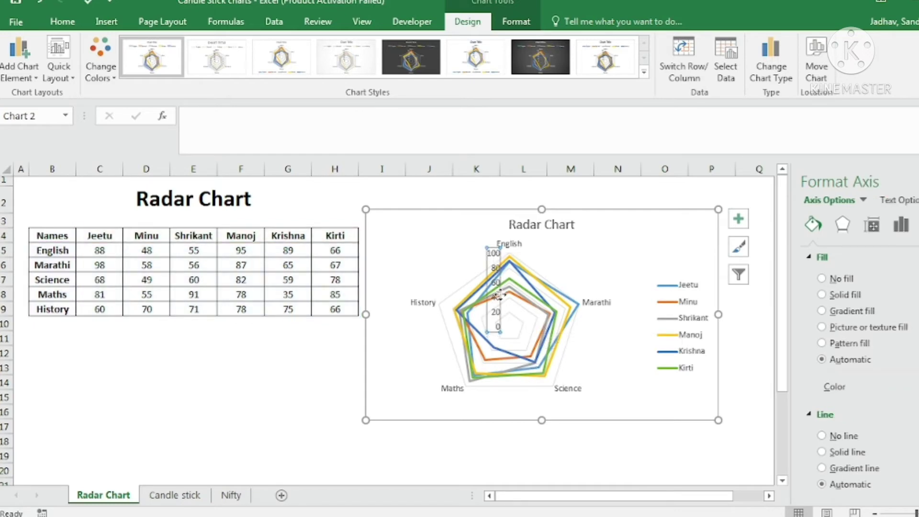
click(846, 231)
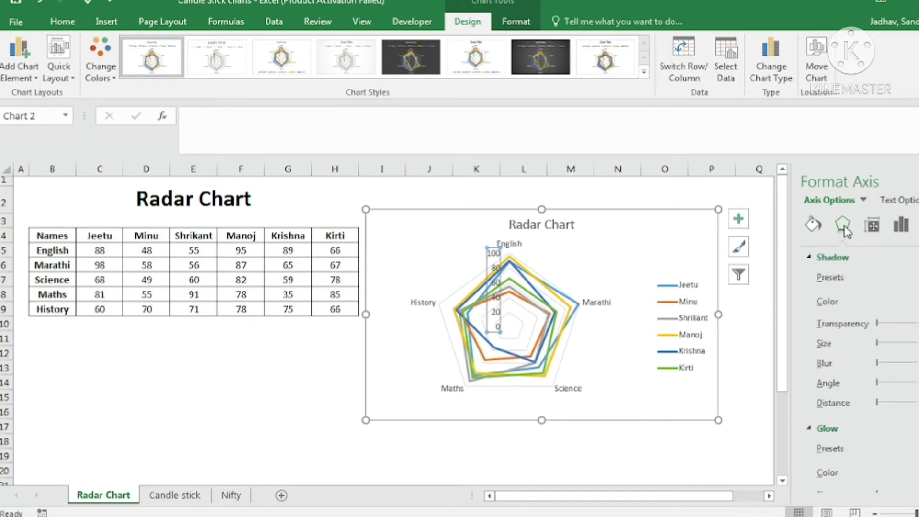
scroll(820, 244, down, 3)
scroll(820, 244, up, 3)
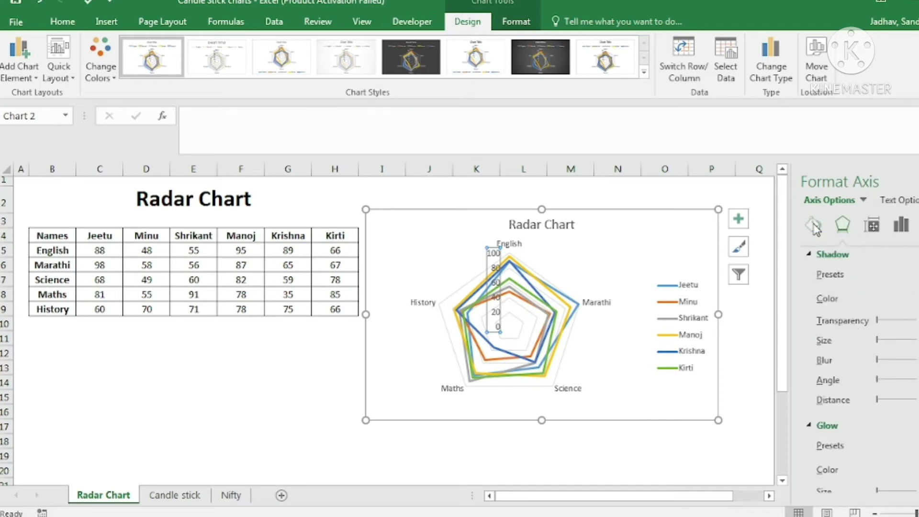
click(817, 228)
click(900, 226)
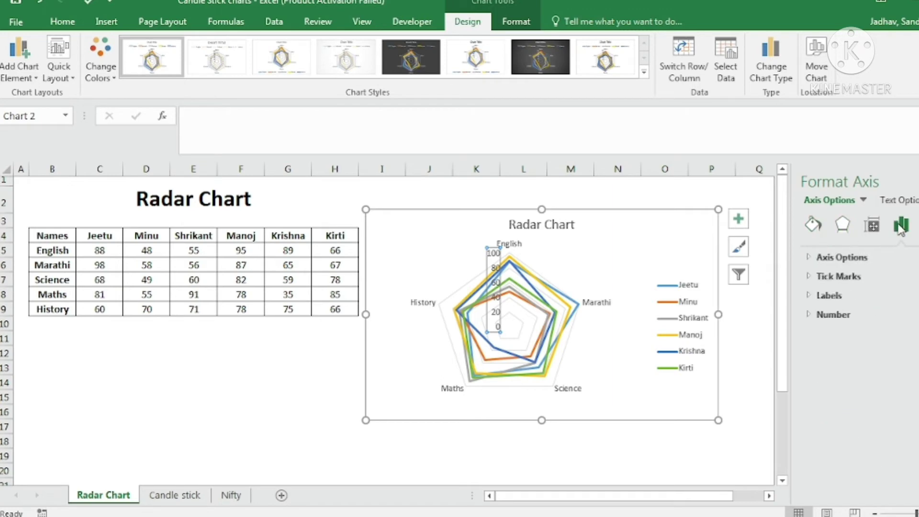
click(816, 257)
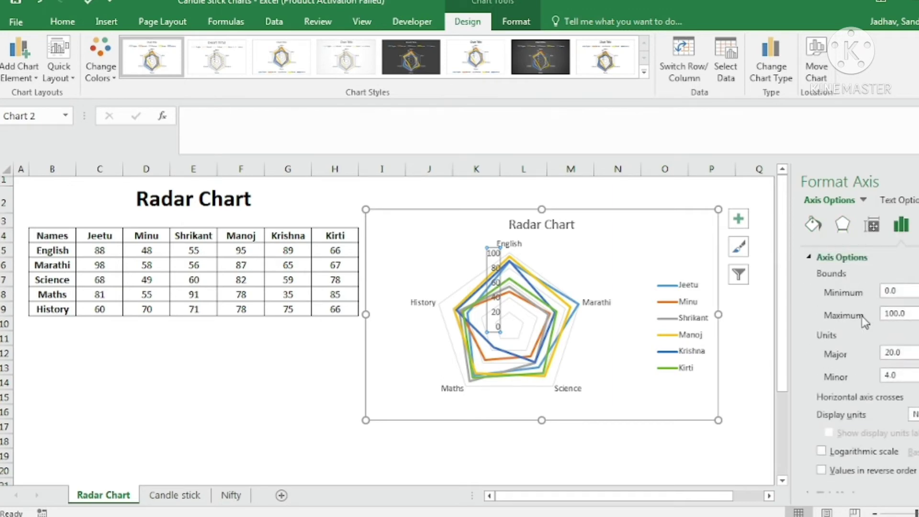
Set the value axis Minimum to 20, then restore it to 0.
double_click(907, 290)
text(20)
key(Return)
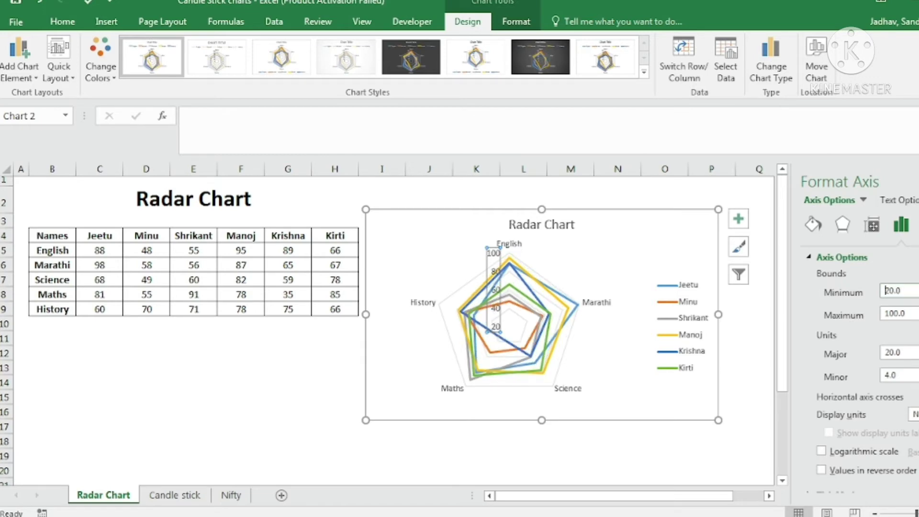
drag(909, 290, 840, 286)
text(0)
click(741, 310)
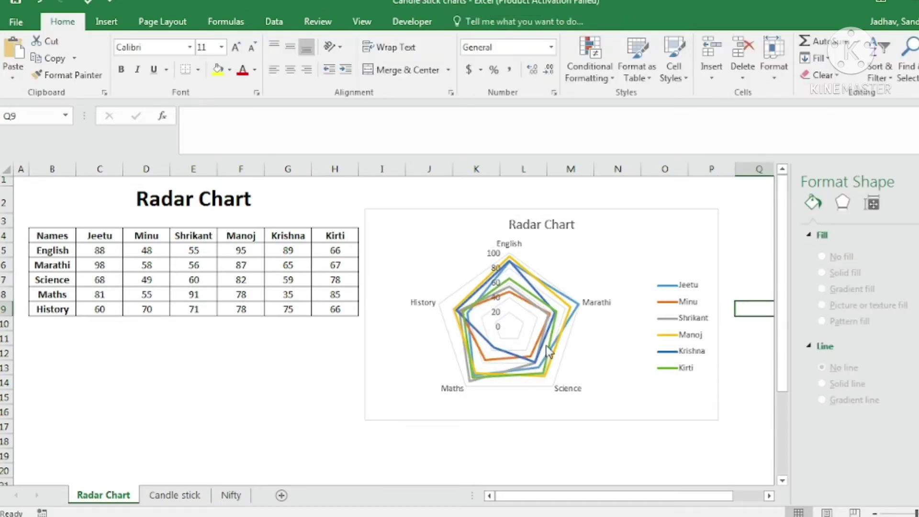
click(502, 263)
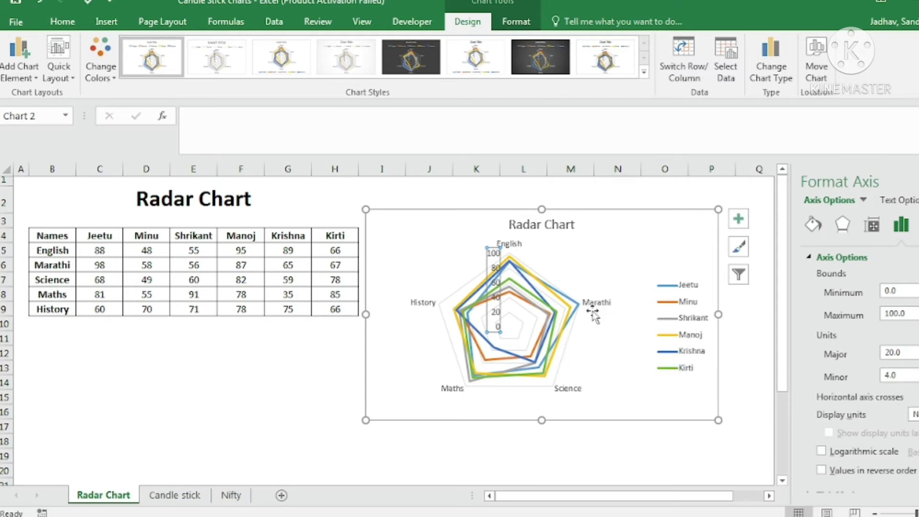
Select the subject labels (English, Marathi…) to show the Format Axis Number options.
click(594, 306)
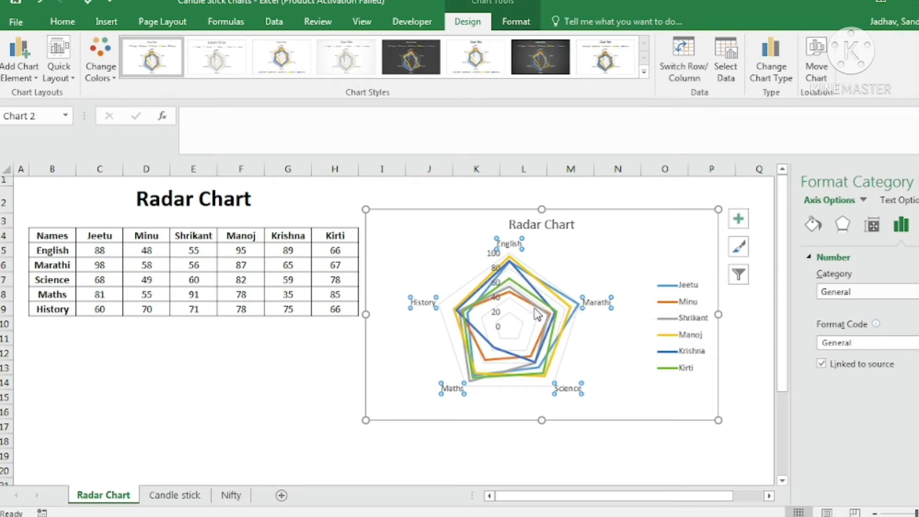
mouse_move(560, 318)
click(489, 421)
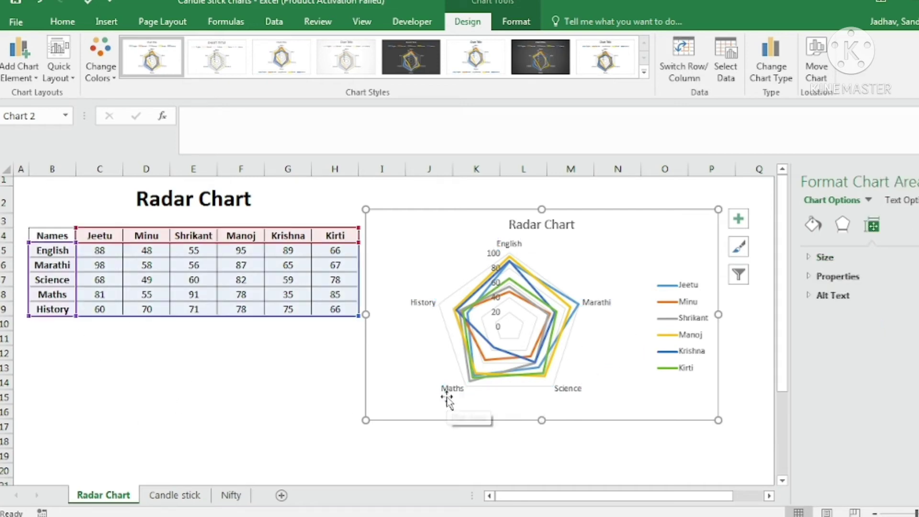
mouse_move(470, 389)
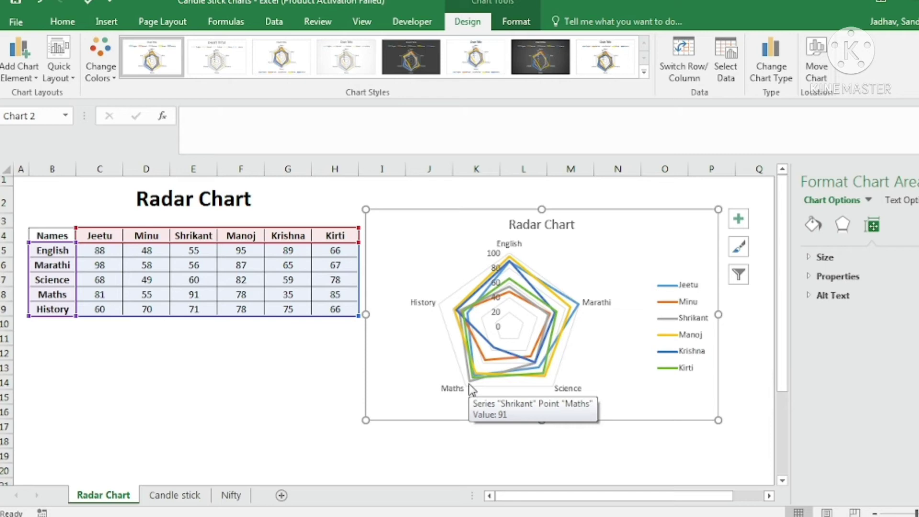
click(472, 382)
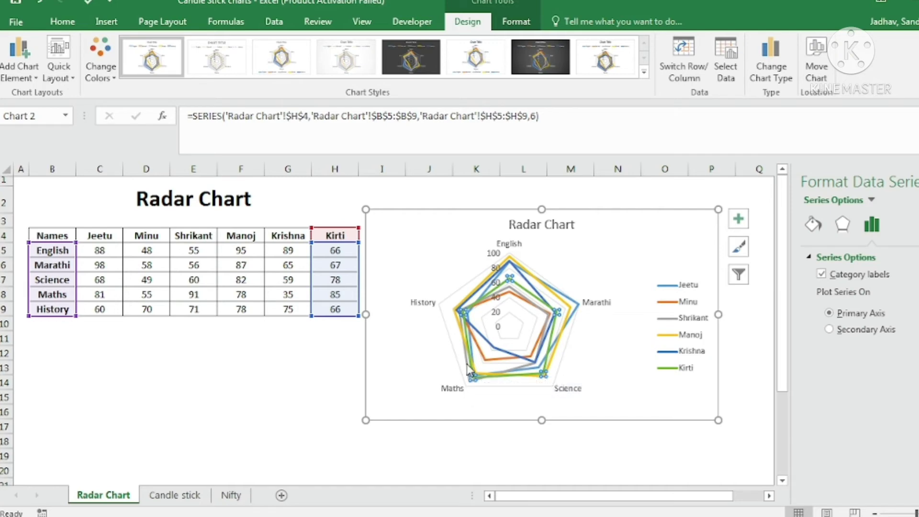
click(468, 370)
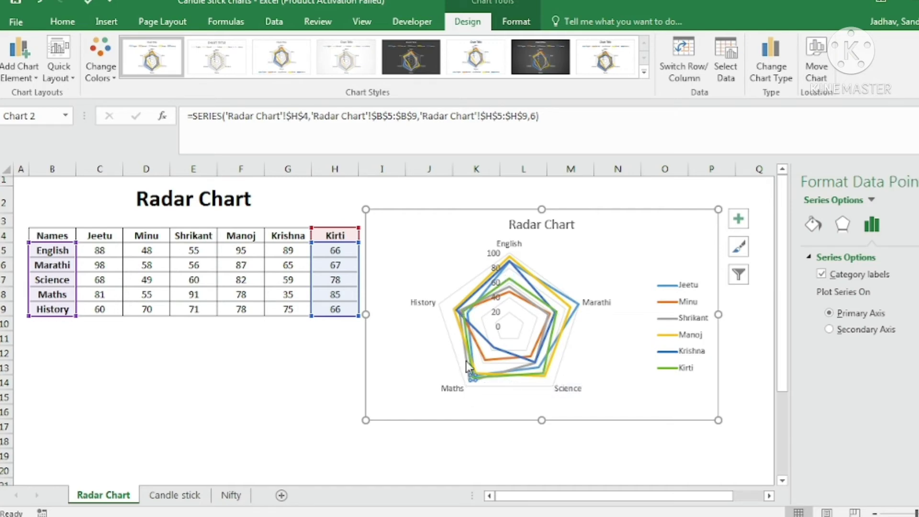
mouse_move(471, 383)
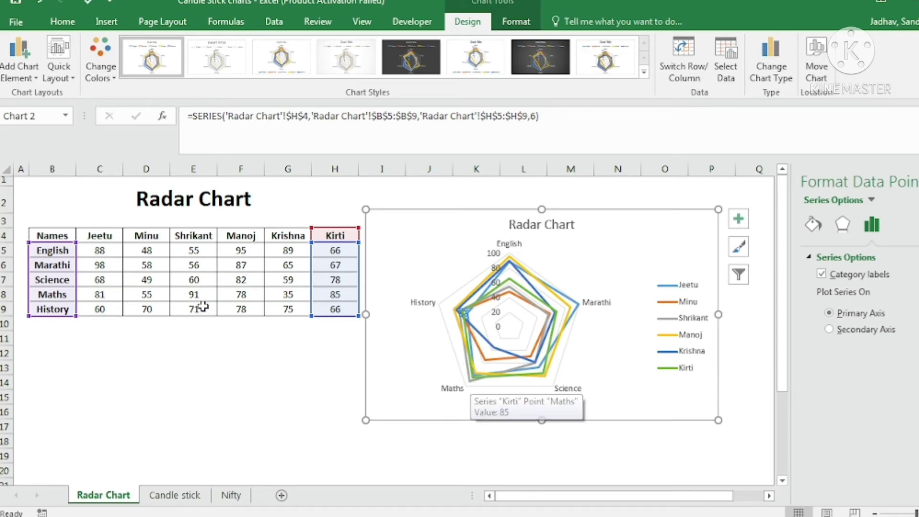
click(333, 295)
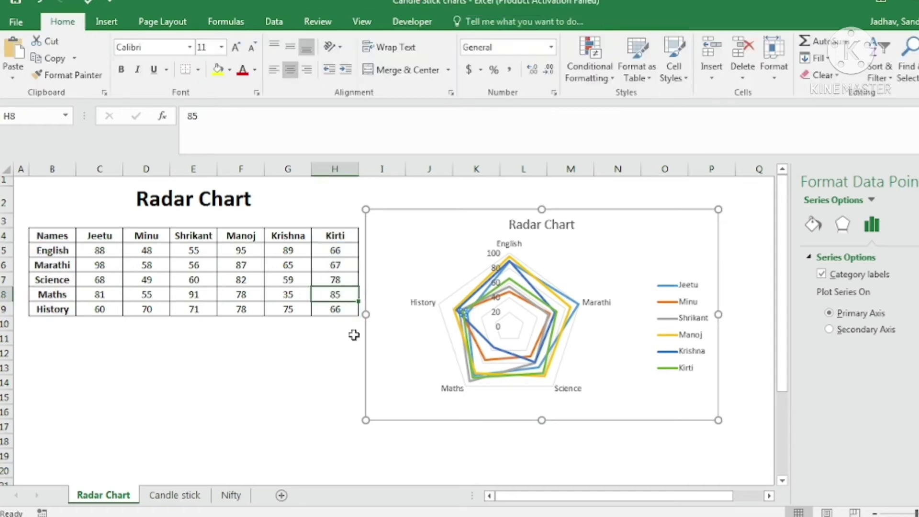
click(469, 393)
click(390, 366)
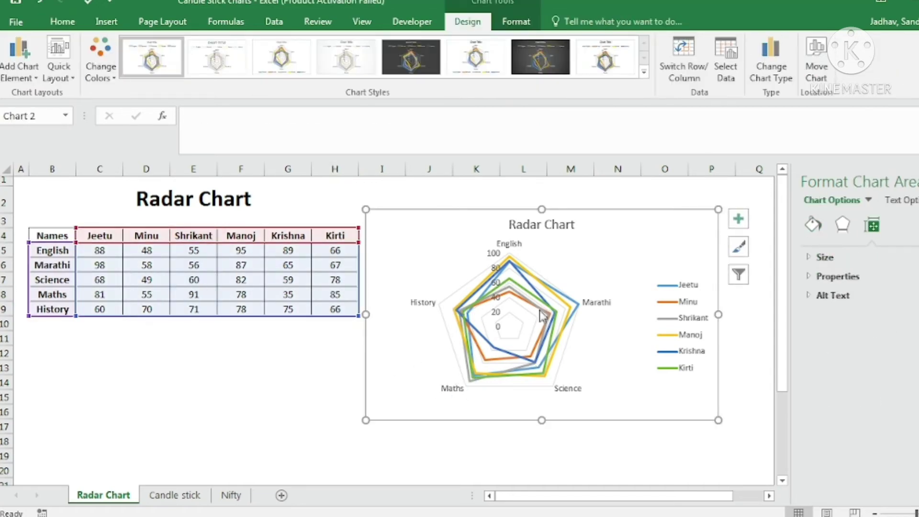
click(518, 267)
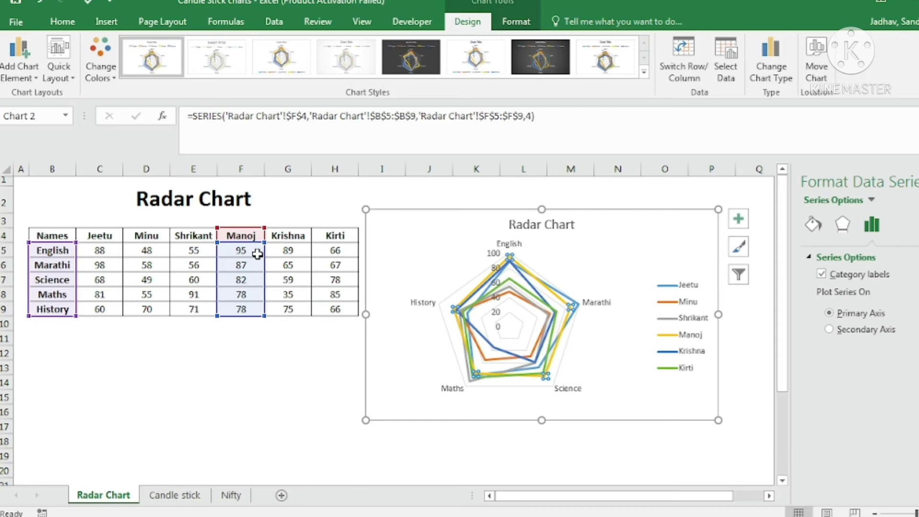
click(533, 258)
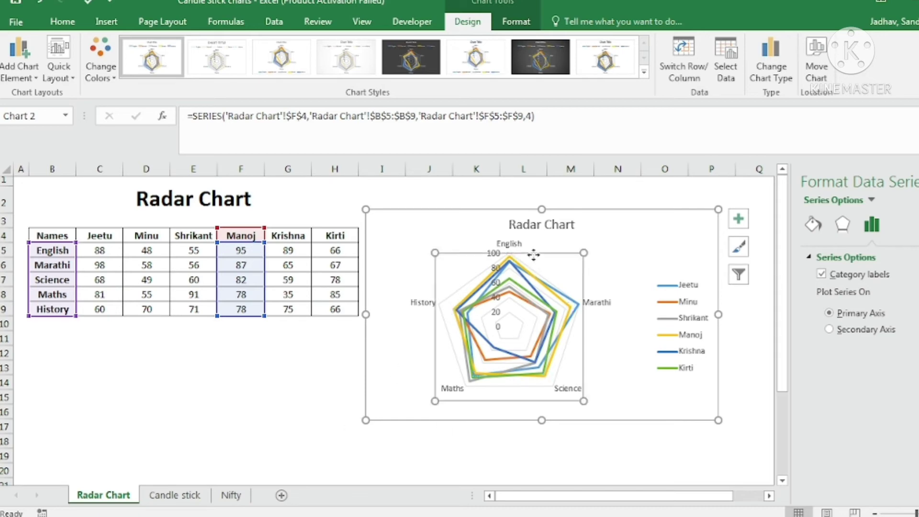
click(395, 261)
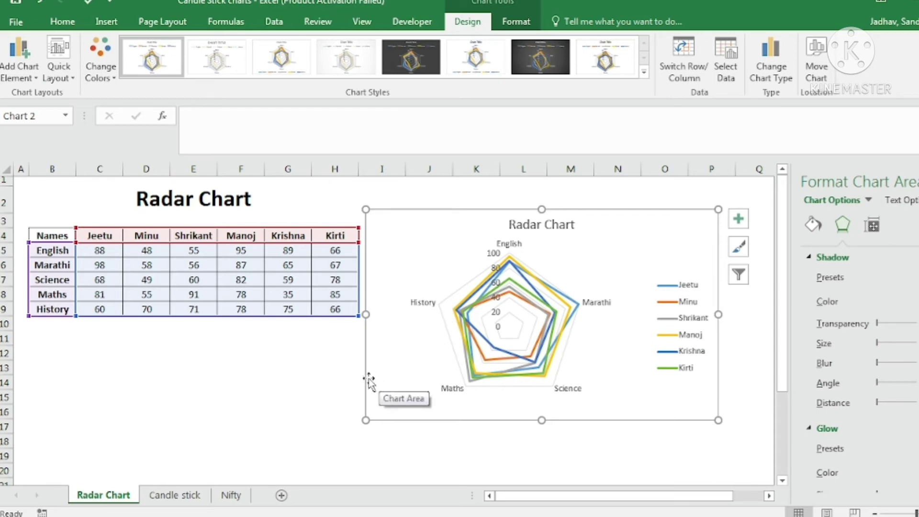
click(307, 372)
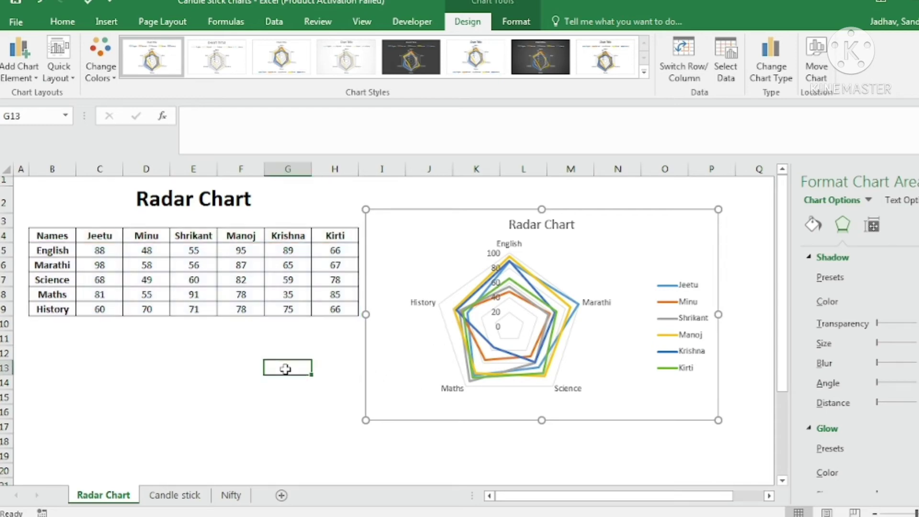
click(47, 235)
drag(47, 235, 352, 308)
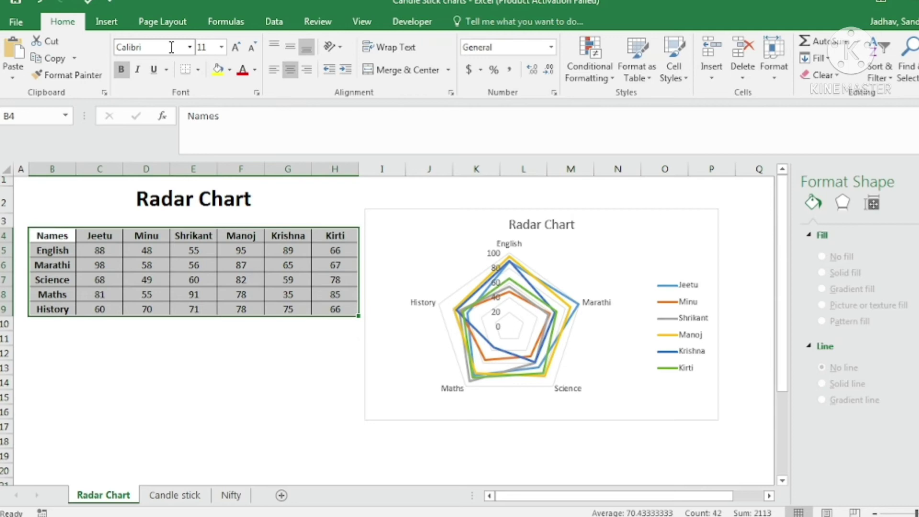
click(106, 21)
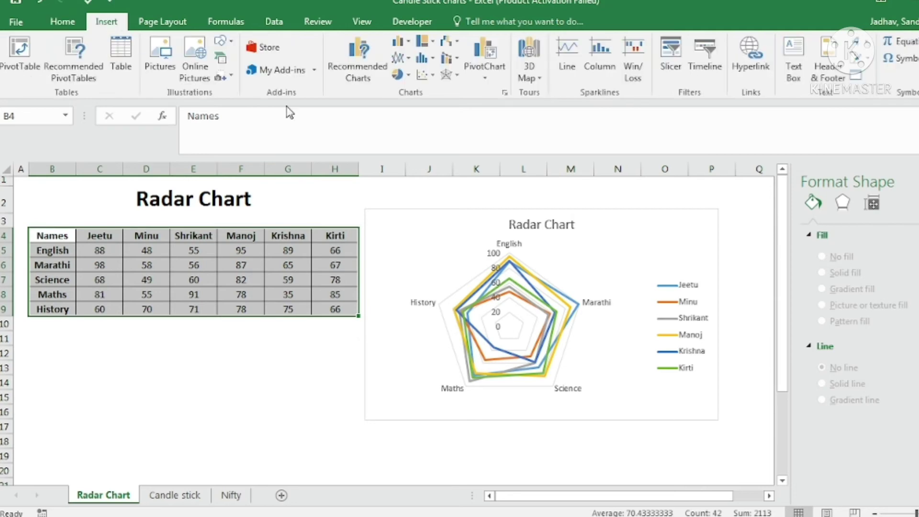
click(457, 75)
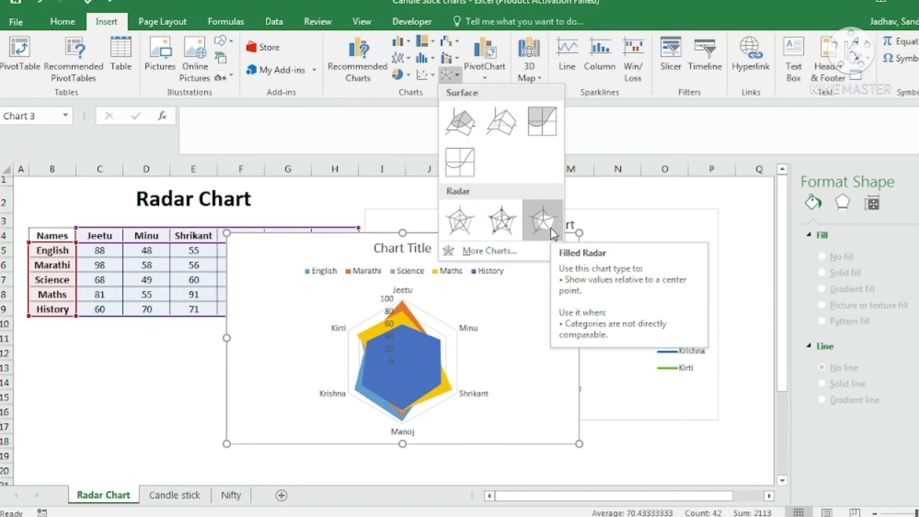
click(550, 228)
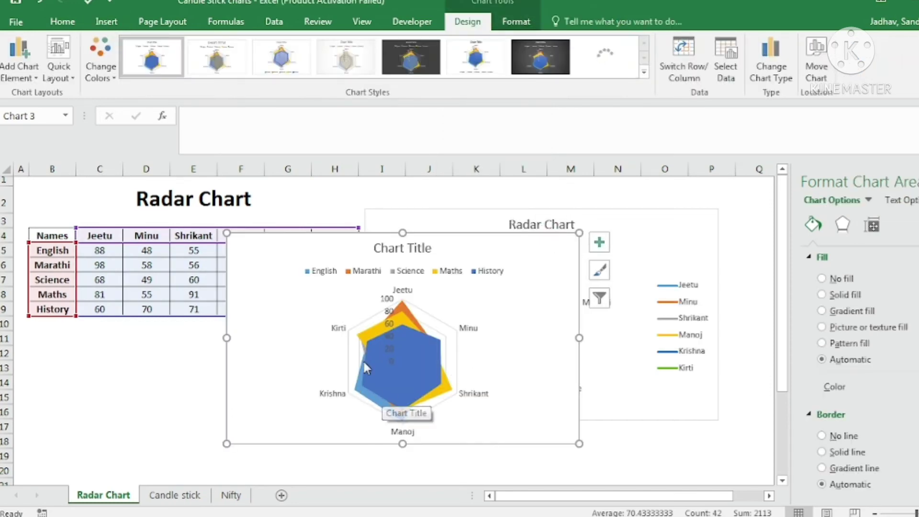
drag(460, 262, 263, 355)
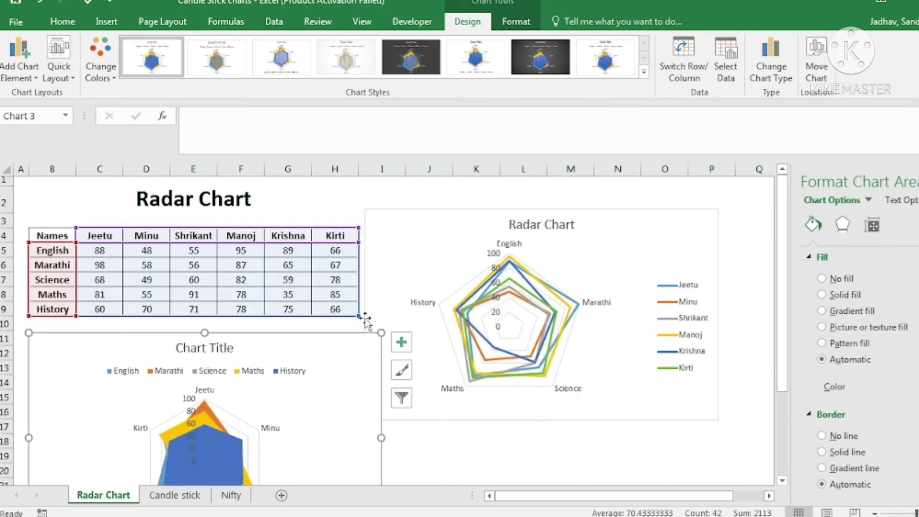
scroll(366, 319, down, 1)
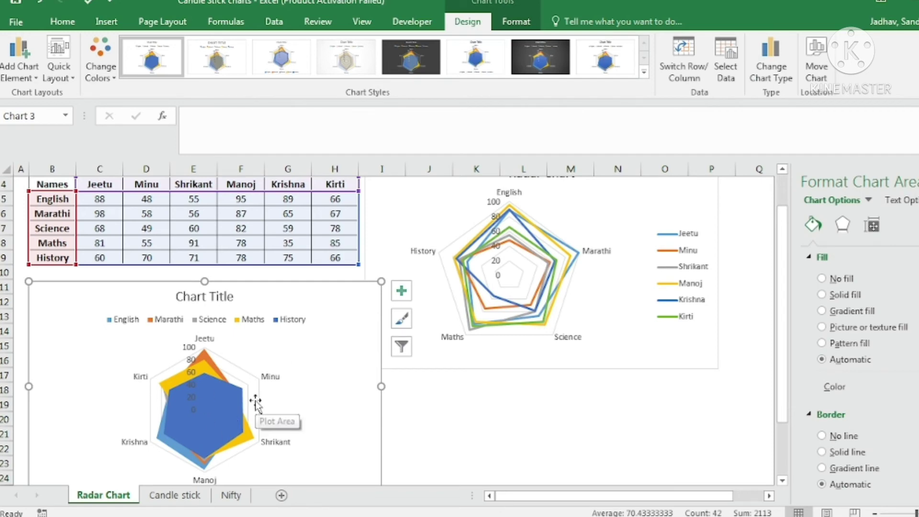
scroll(268, 397, up, 1)
scroll(287, 397, down, 1)
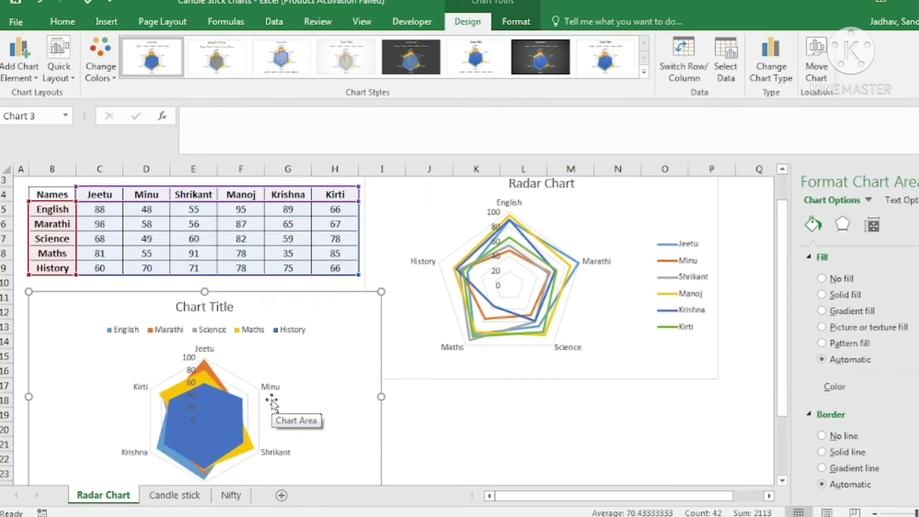
key(ctrl+z)
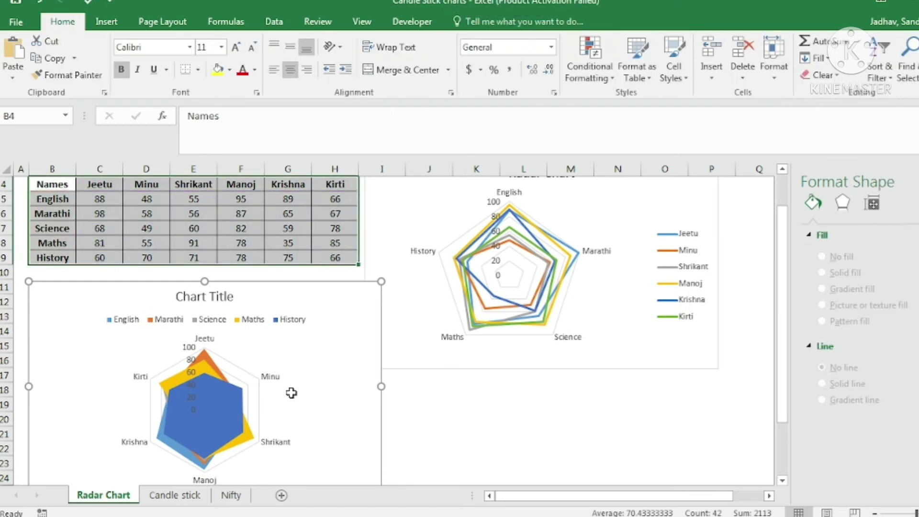
scroll(326, 411, up, 1)
scroll(327, 411, up, 1)
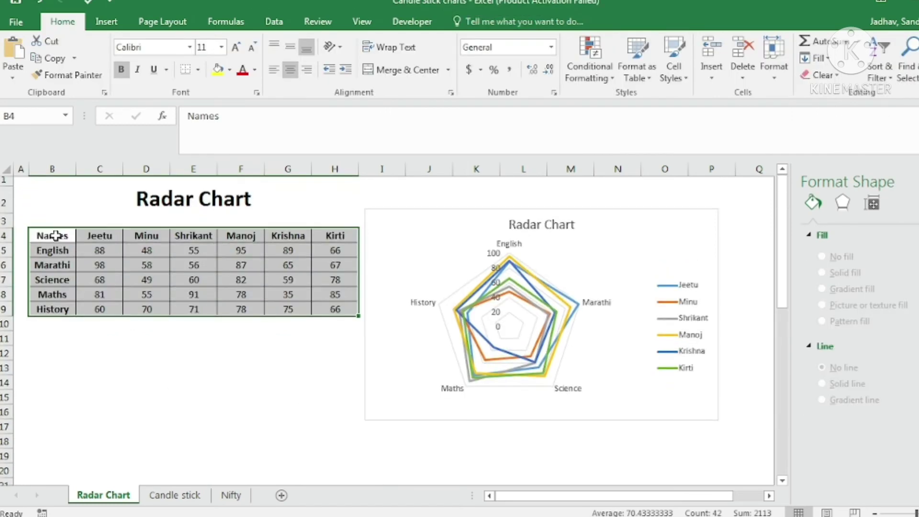
drag(60, 236, 58, 295)
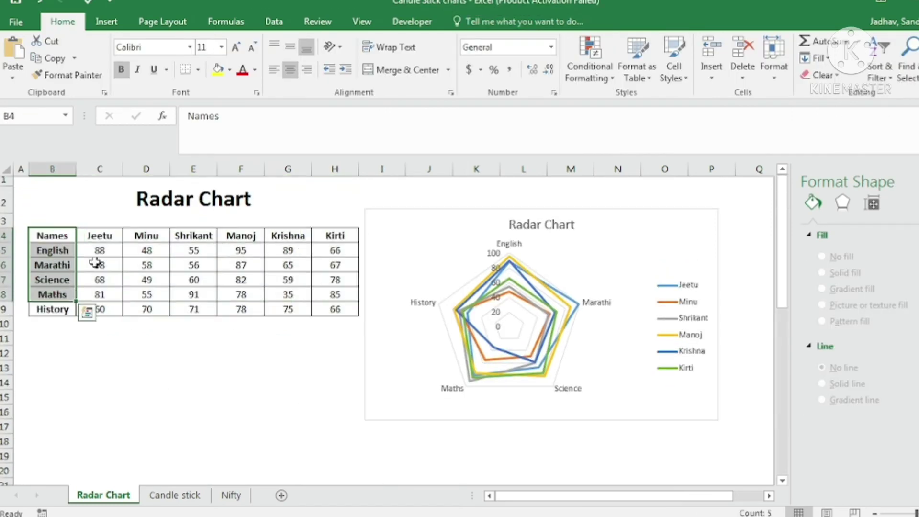
drag(106, 235, 100, 308)
Select the chart data range starting at the Names cell B4.
click(149, 235)
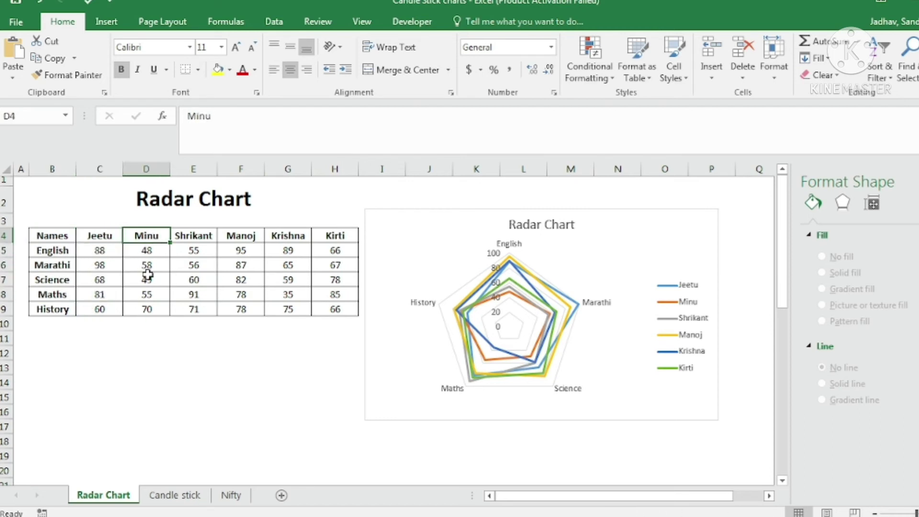
drag(56, 236, 129, 315)
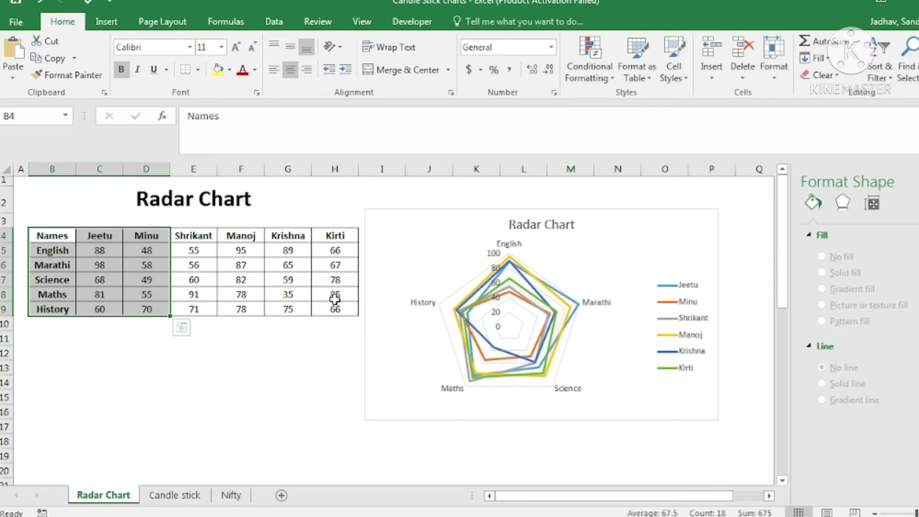
key(ctrl+q)
drag(35, 232, 150, 307)
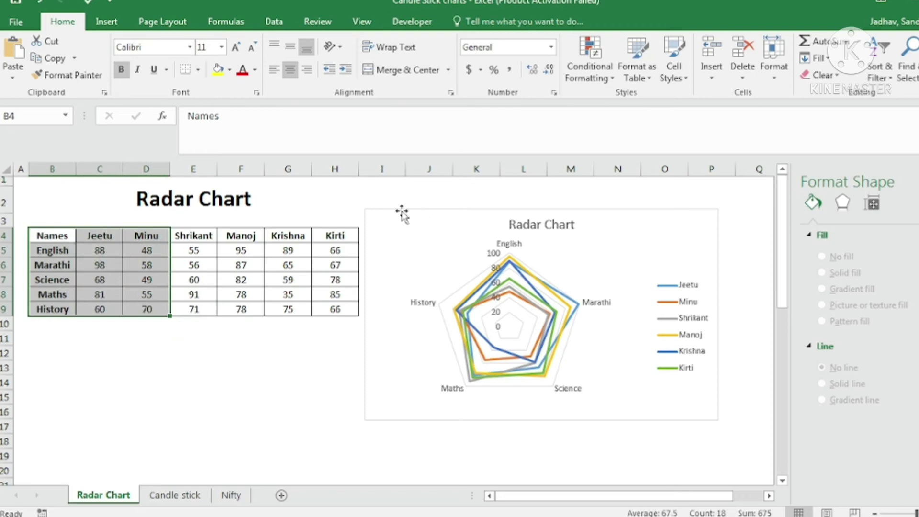
Insert a Filled Radar chart and drag it below the marks table.
click(106, 23)
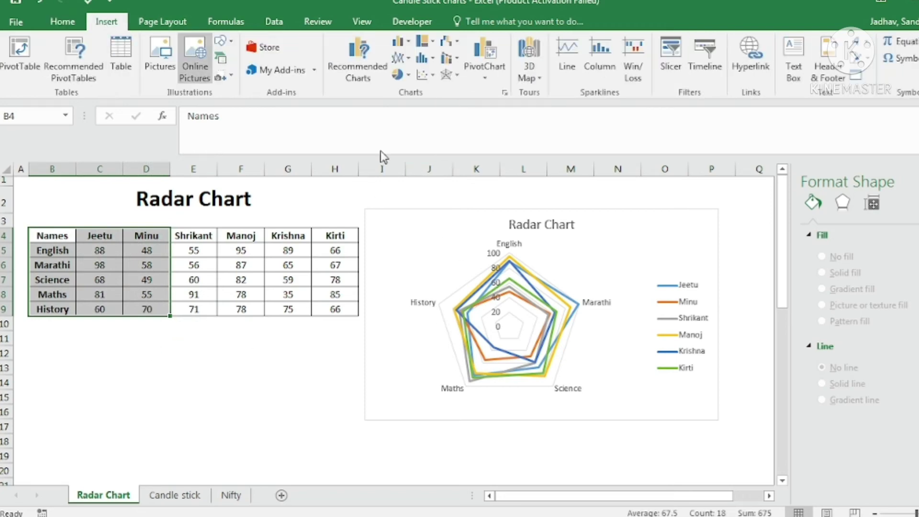
click(457, 75)
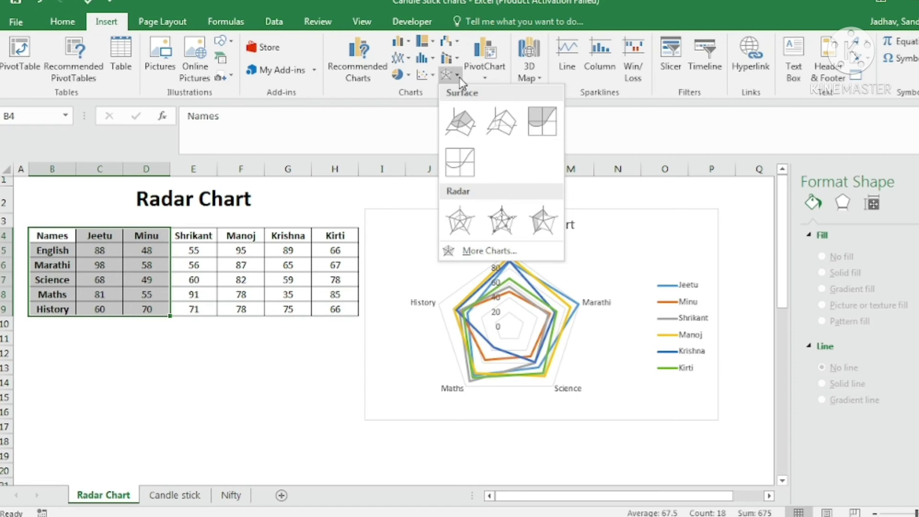
click(543, 220)
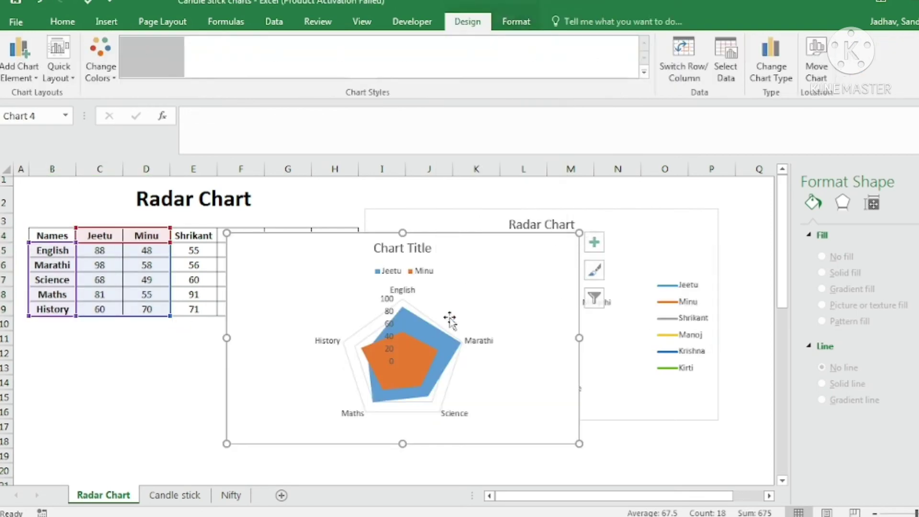
scroll(476, 293, down, 1)
click(477, 290)
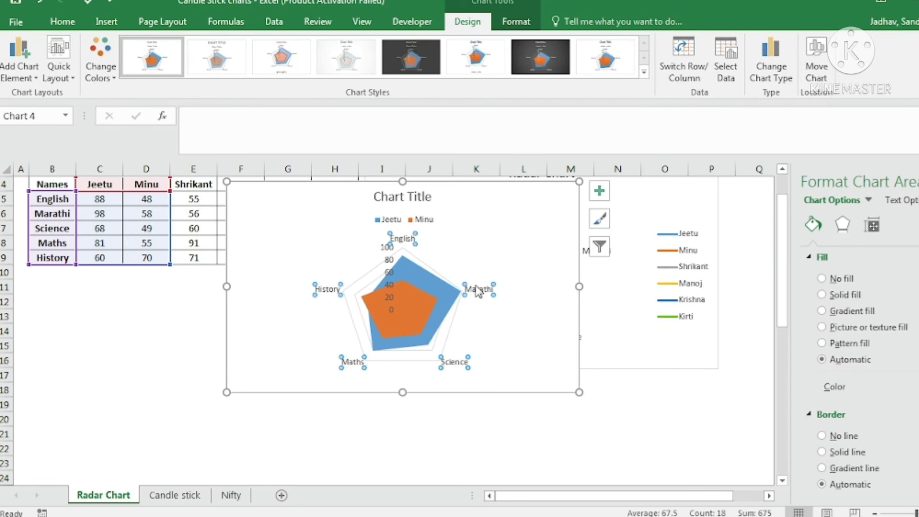
click(468, 232)
mouse_move(467, 232)
mouse_down()
mouse_move(265, 353)
mouse_move(253, 320)
mouse_up()
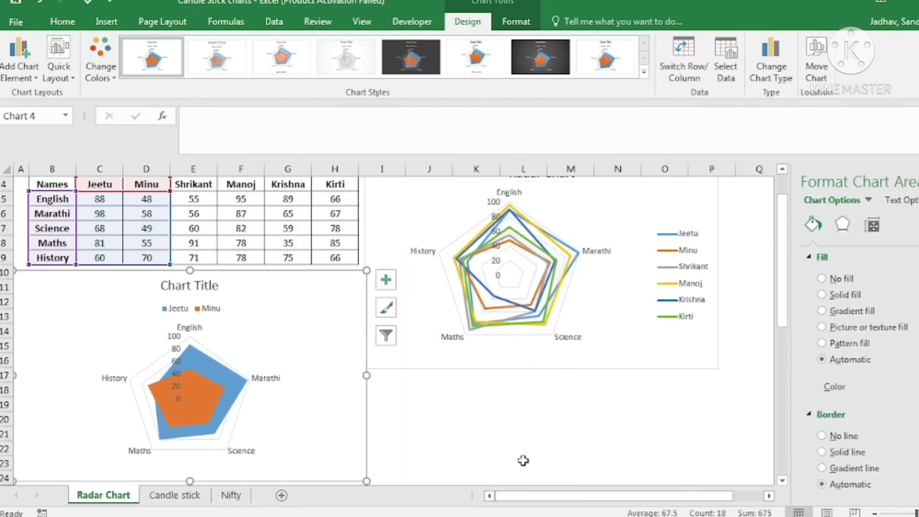
scroll(517, 447, up, 1)
Move the filled radar chart to the right of the marks table.
click(532, 418)
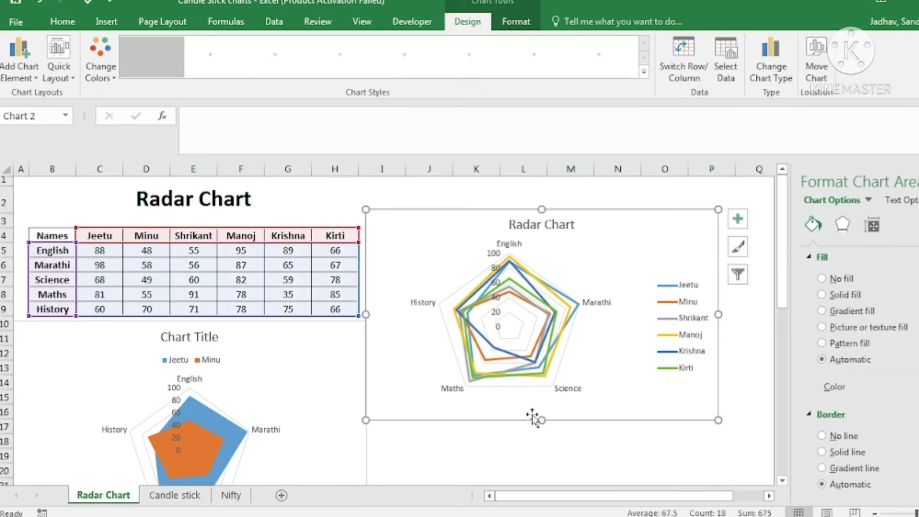
drag(532, 418, 479, 481)
key(Escape)
drag(325, 398, 673, 299)
scroll(654, 418, up, 1)
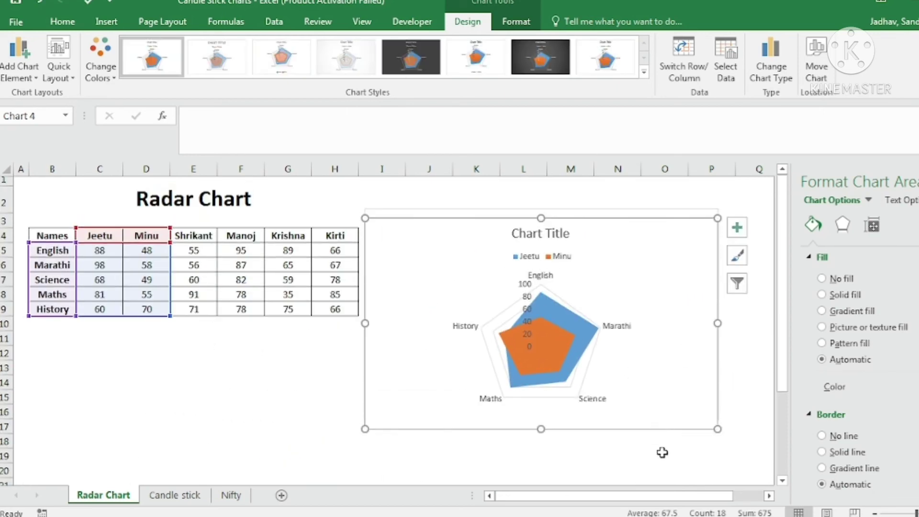
Title the filled chart 'RAdar Chart Filled'.
click(524, 233)
double_click(527, 233)
drag(569, 233, 571, 233)
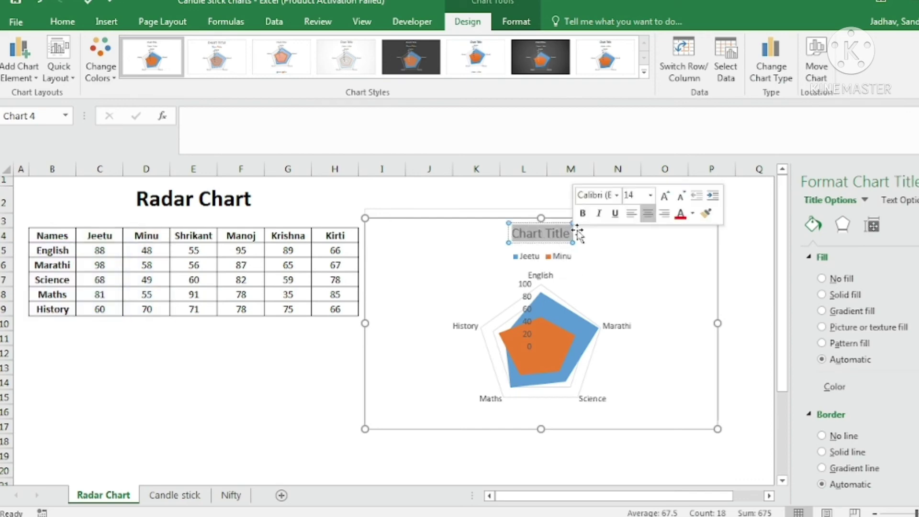
text(RAdar Ch)
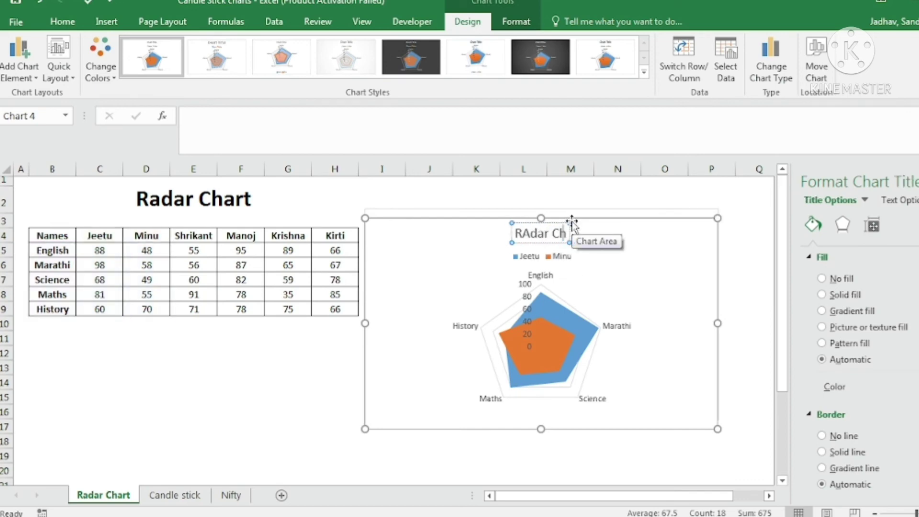
text(art)
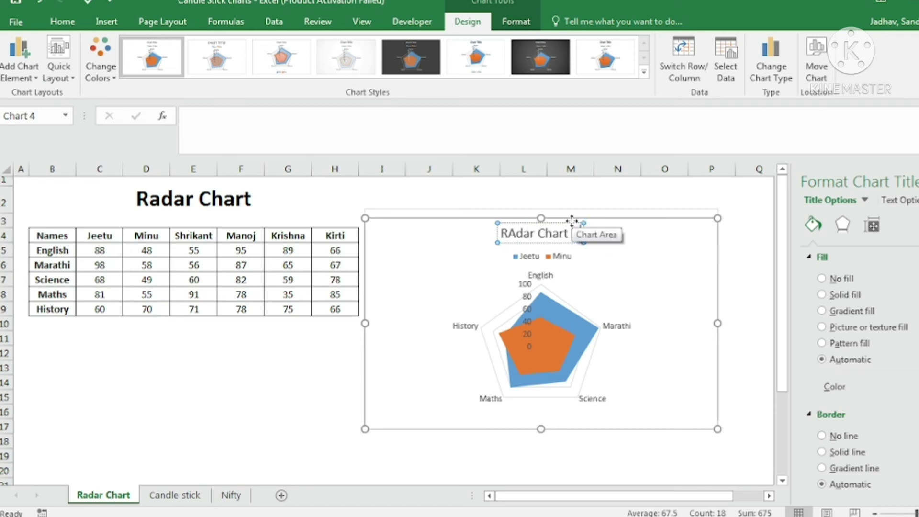
text( Filled)
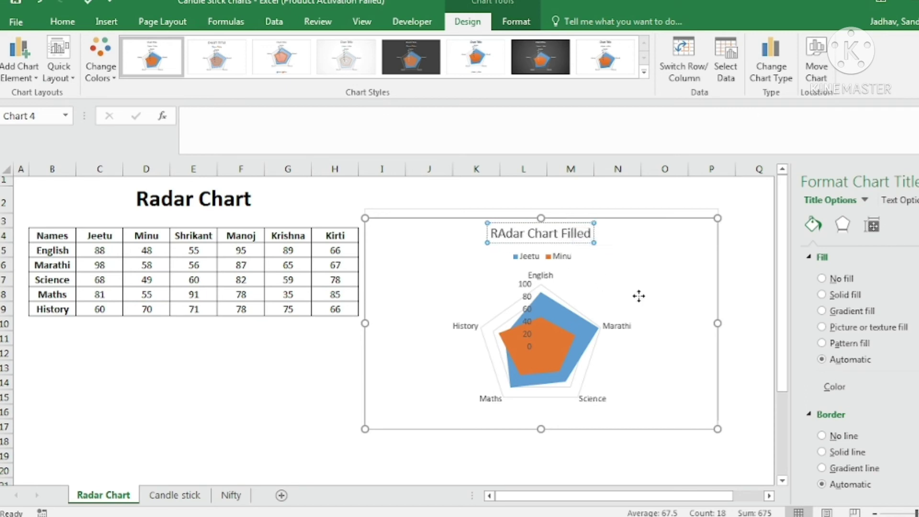
click(639, 296)
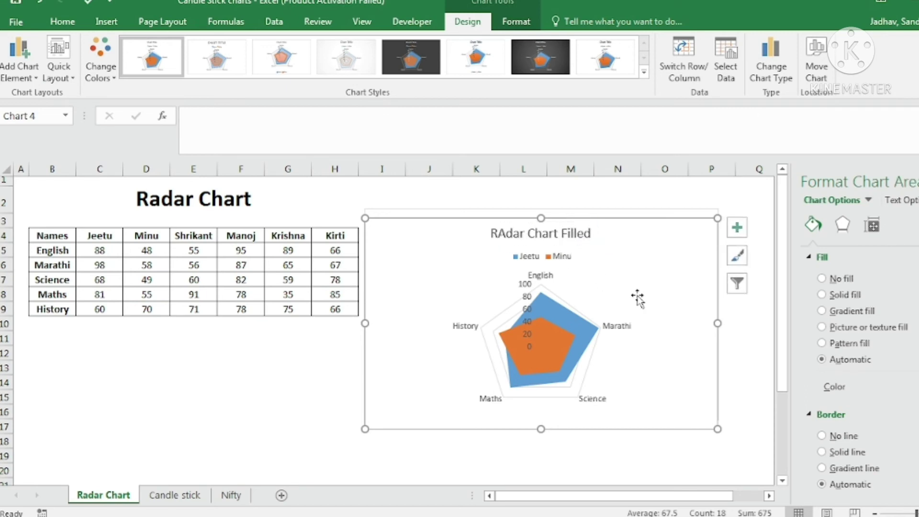
Move the filled radar chart's Jeetu/Minu legend from the top to the right side.
click(739, 231)
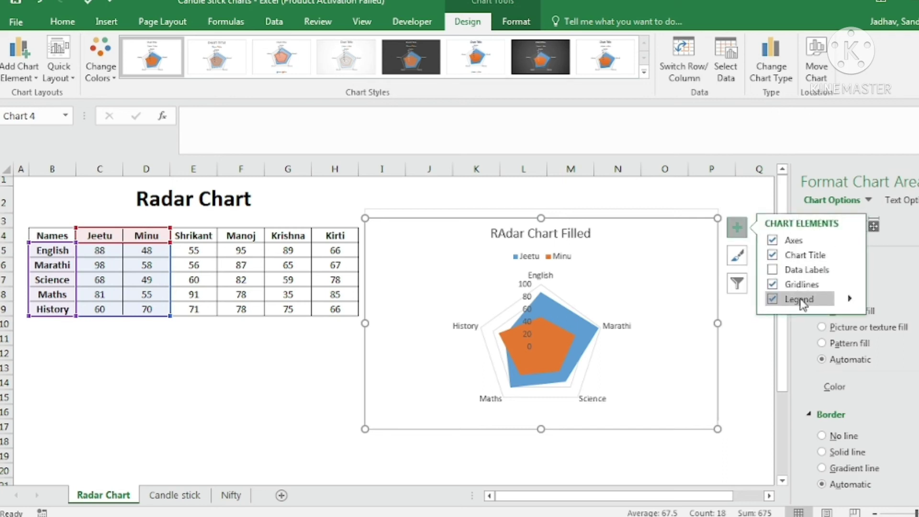
click(834, 300)
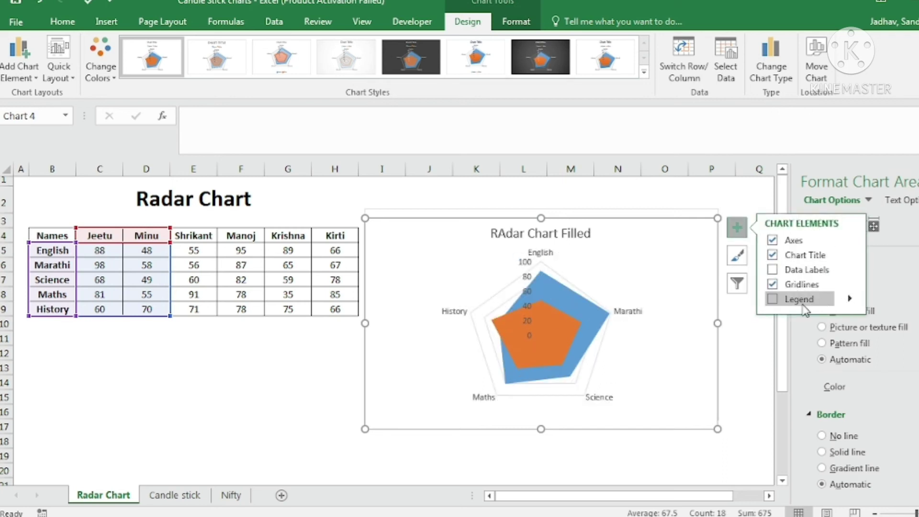
click(831, 305)
click(827, 306)
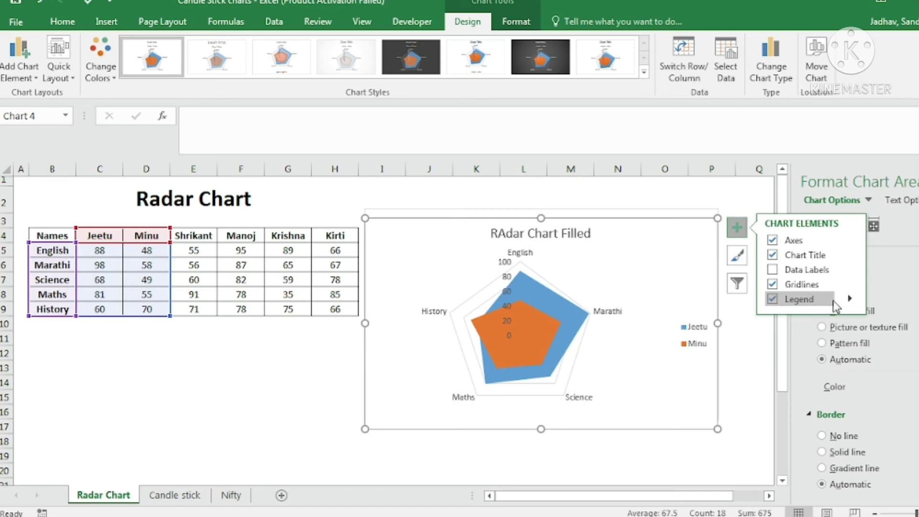
mouse_move(849, 298)
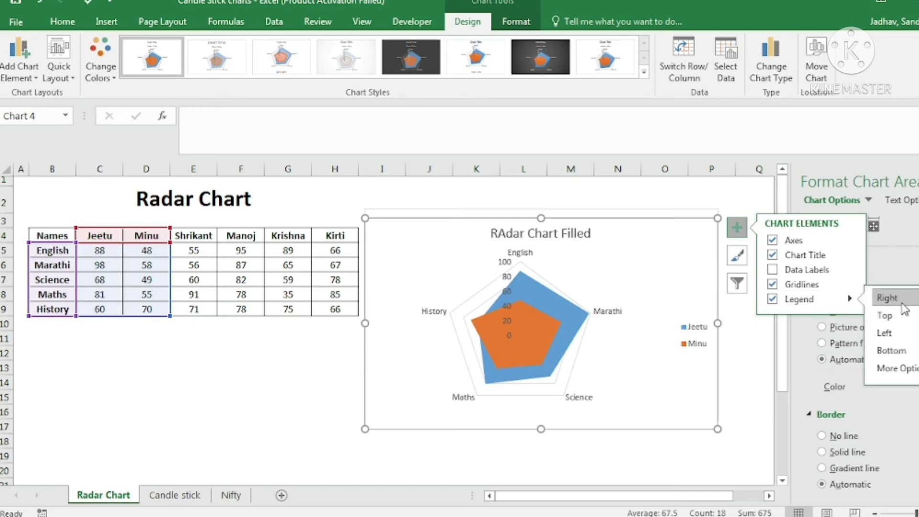
click(638, 386)
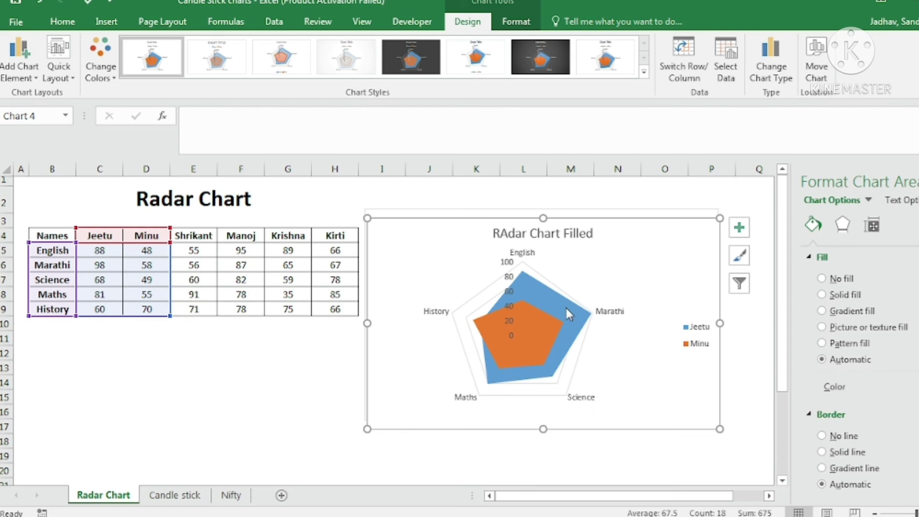
Select the filled chart's 0–100 value axis, the whole chart, then Jeetu's data series.
click(509, 320)
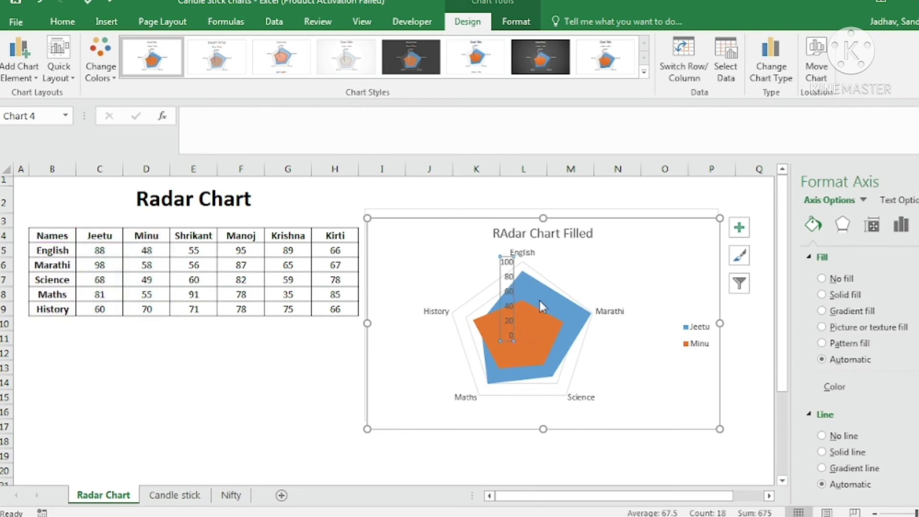
click(622, 356)
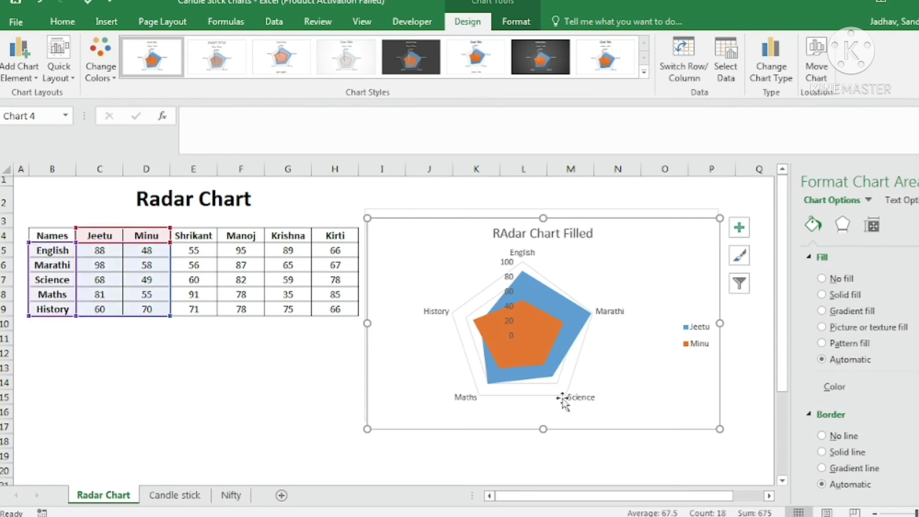
click(509, 266)
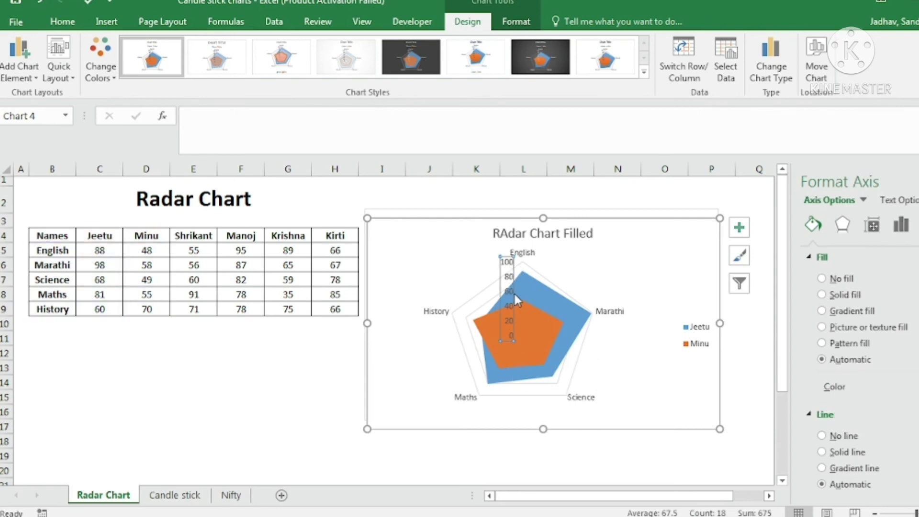
click(543, 301)
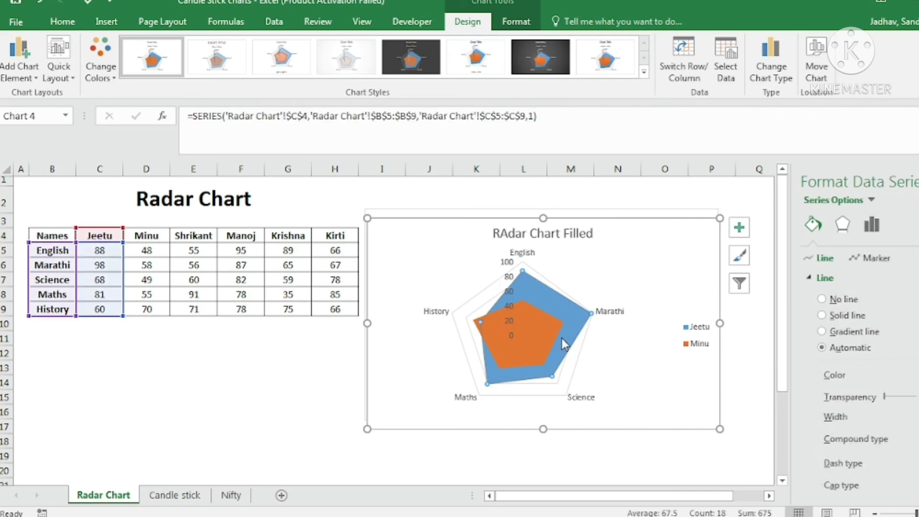
Change the title 'RAdar Chart Filled' to 'Radar Chart Filled', then select Jeetu's marks in C5:C9.
click(511, 234)
click(510, 234)
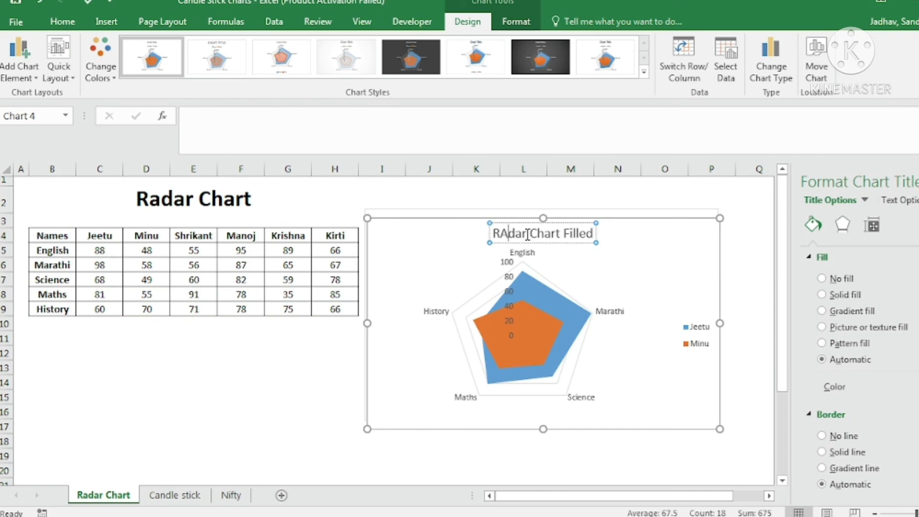
key(BackSpace)
text(a)
click(548, 326)
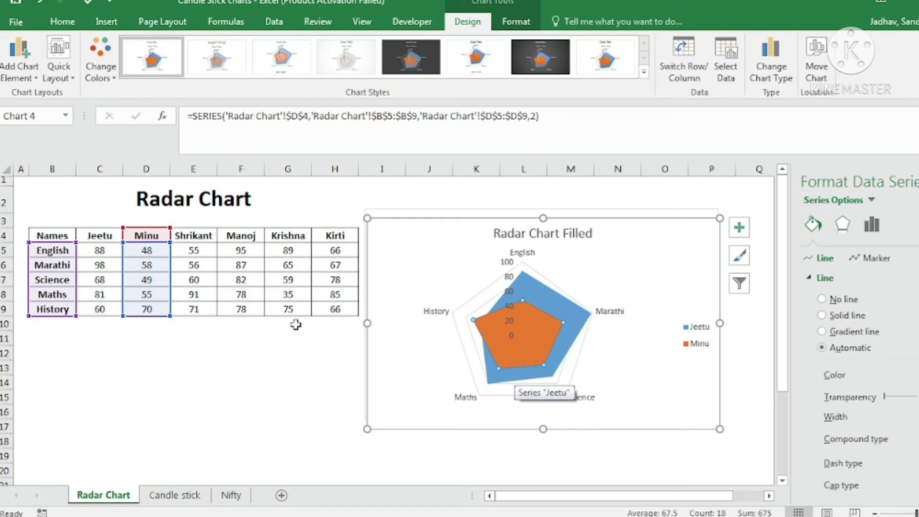
click(556, 306)
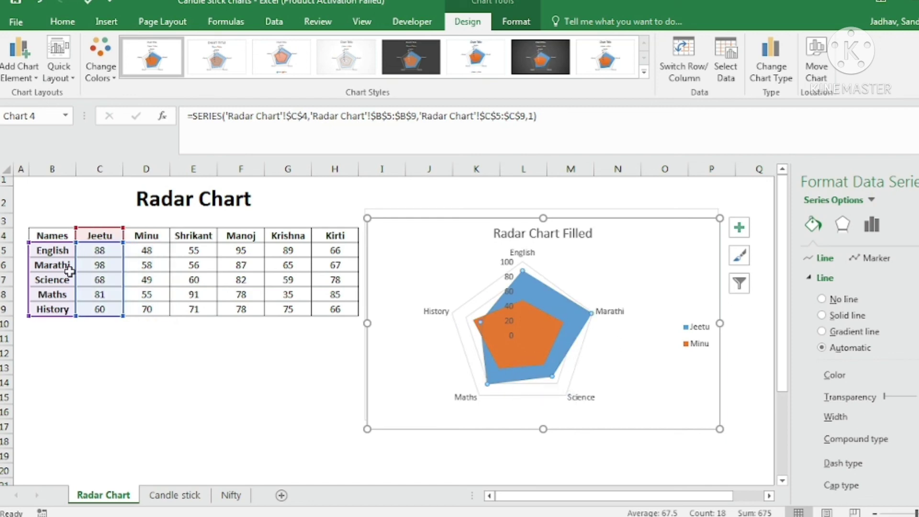
drag(99, 251, 106, 309)
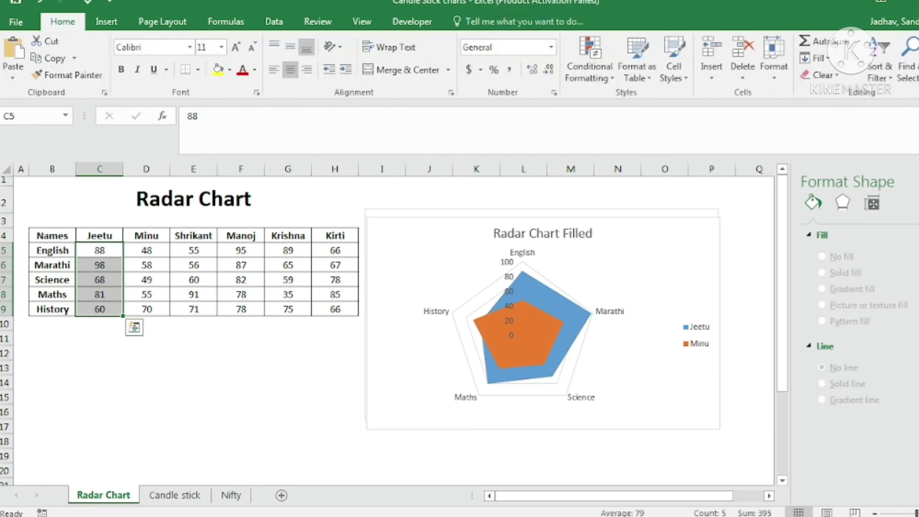
drag(148, 251, 150, 310)
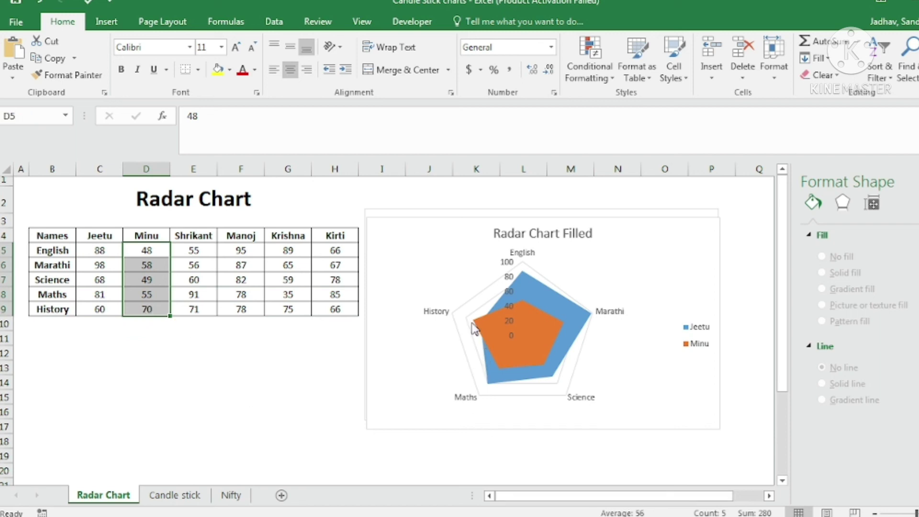
click(85, 263)
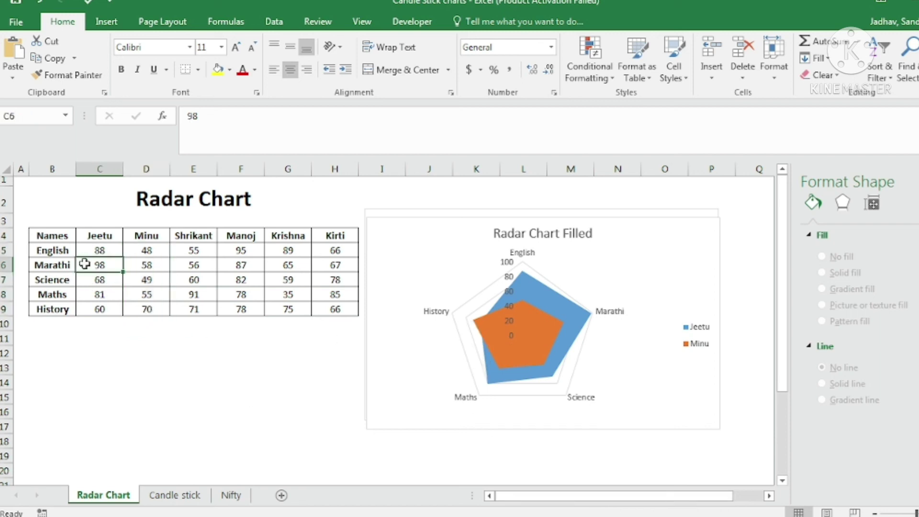
click(93, 309)
click(132, 308)
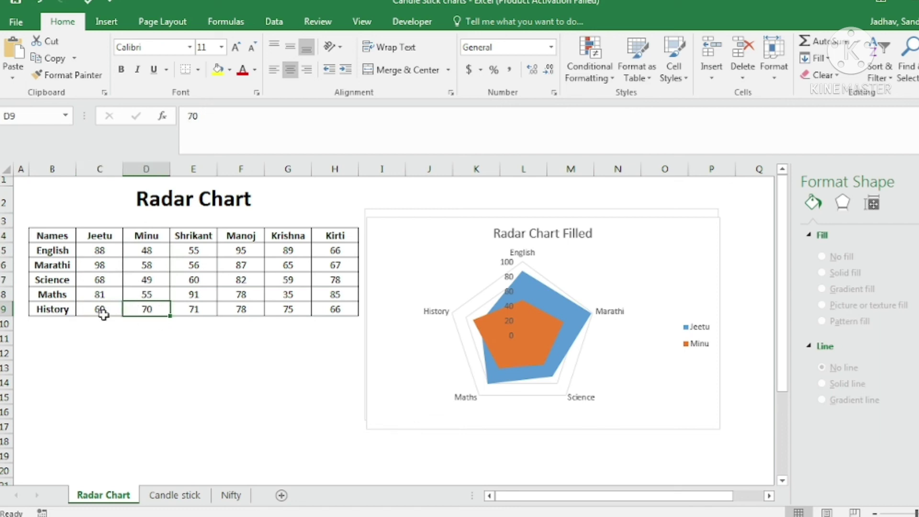